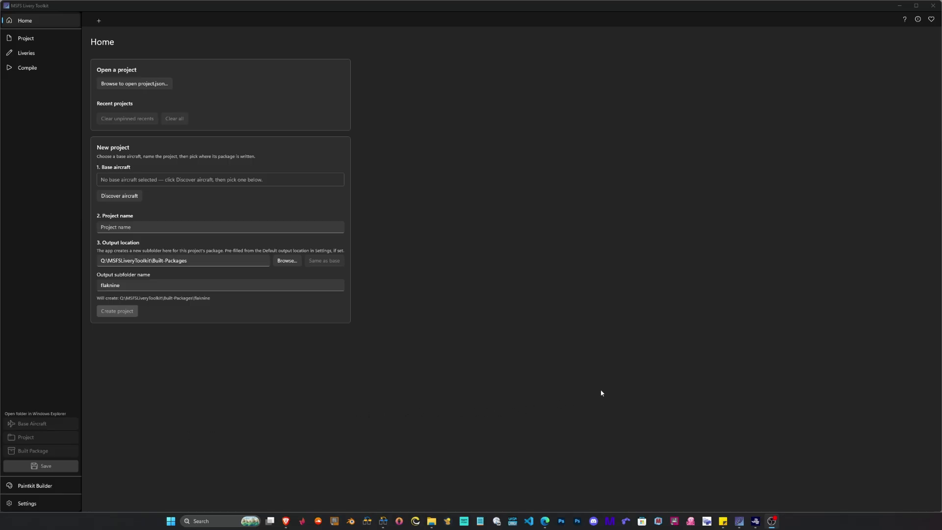
Switch to Microsoft Flight Simulator 2024, enable Developer Mode in the advanced general settings, and save the settings.
{"action": "left_click", "coordinate": [755, 520]}
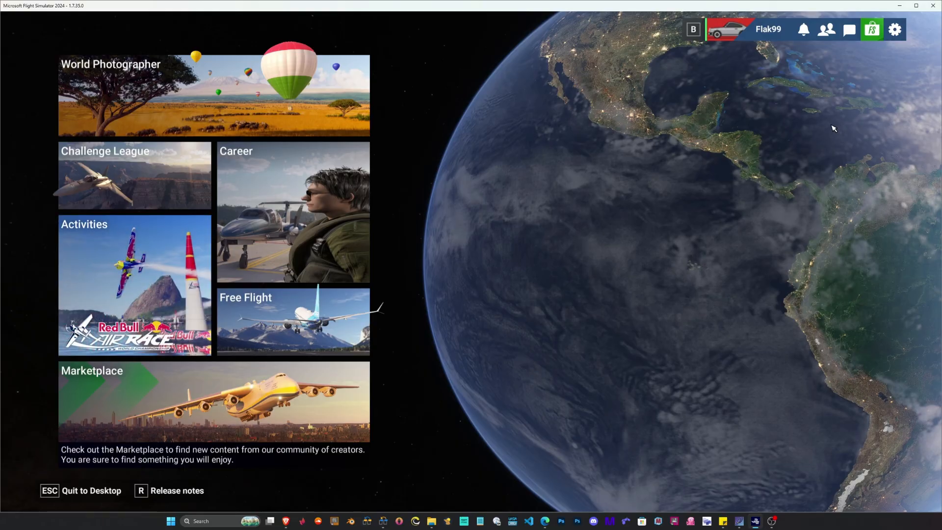
{"action": "left_click", "coordinate": [895, 31]}
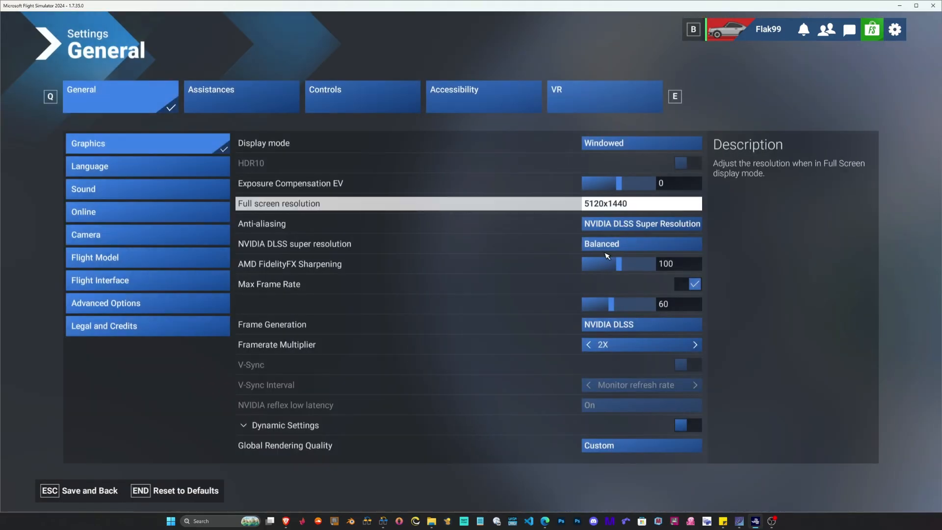
{"action": "left_click", "coordinate": [133, 304]}
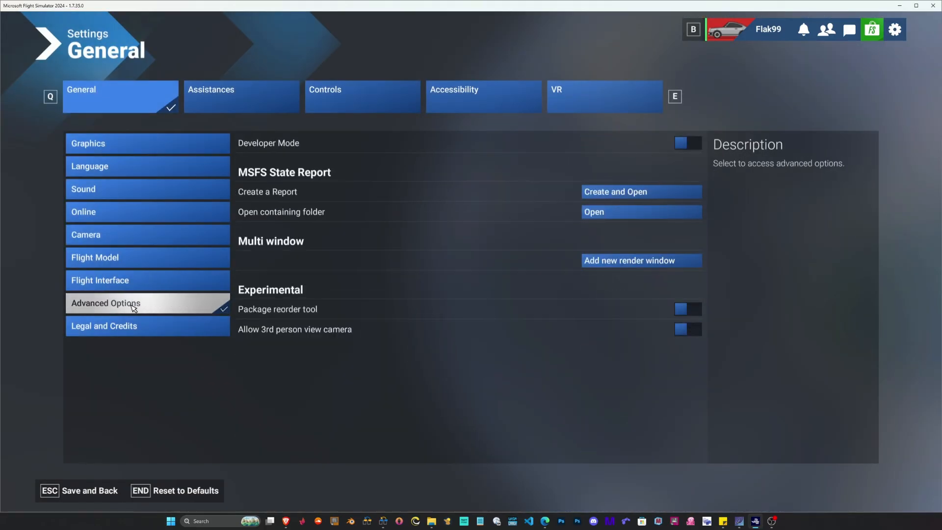
{"action": "left_click", "coordinate": [692, 144]}
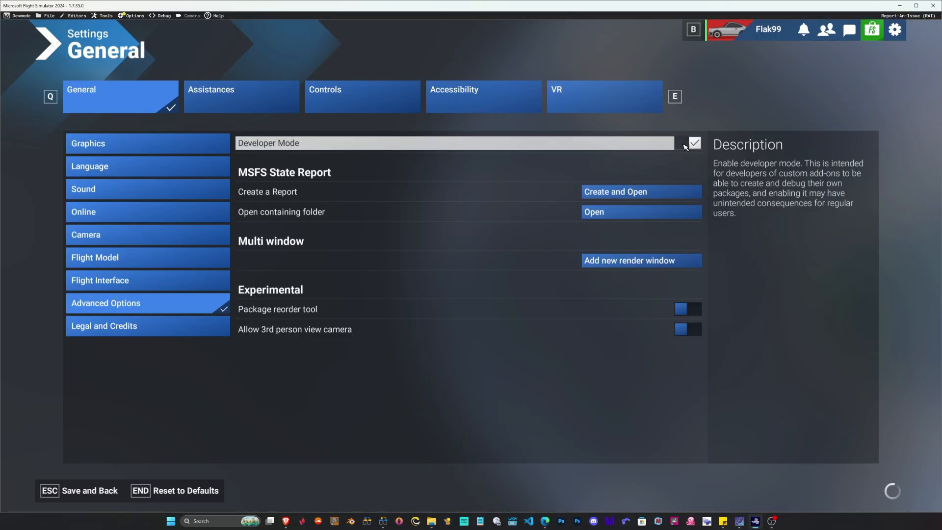
{"action": "left_click", "coordinate": [96, 499]}
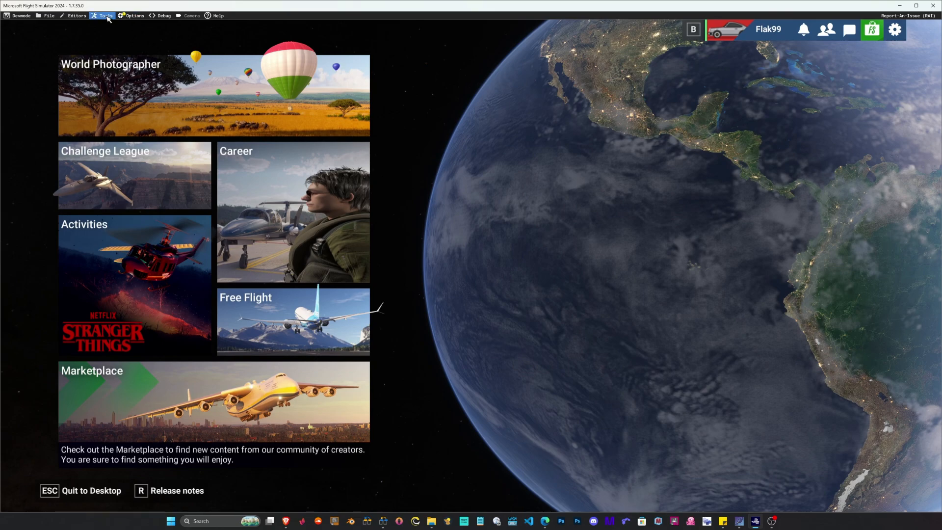
Open the Virtual File System tool and start the VFS Projector's projection.
{"action": "left_click", "coordinate": [107, 19]}
{"action": "left_click", "coordinate": [108, 142]}
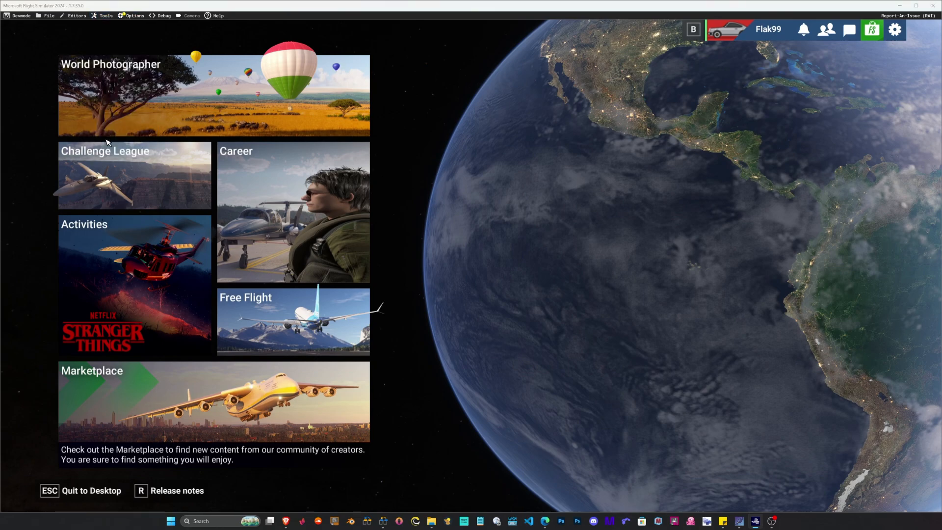
{"action": "left_click_drag", "start_coordinate": [295, 22], "coordinate": [284, 53]}
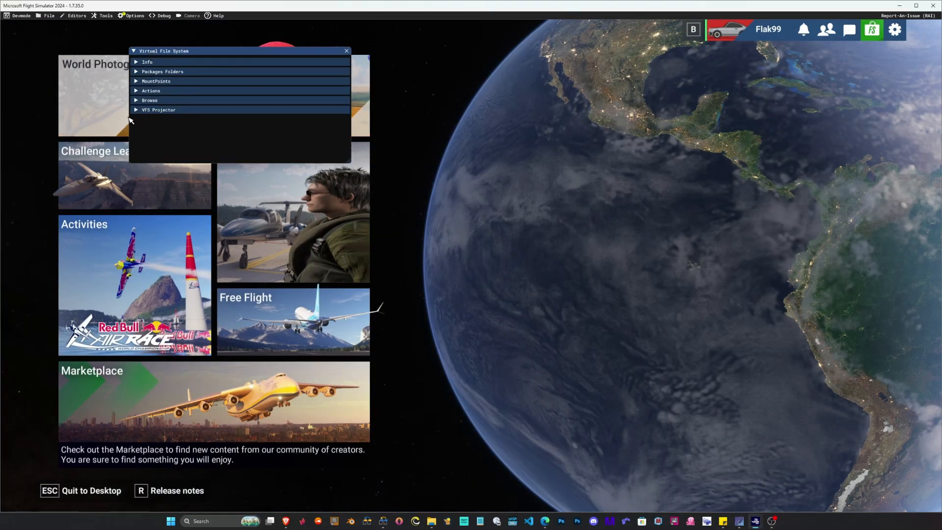
{"action": "left_click", "coordinate": [146, 111]}
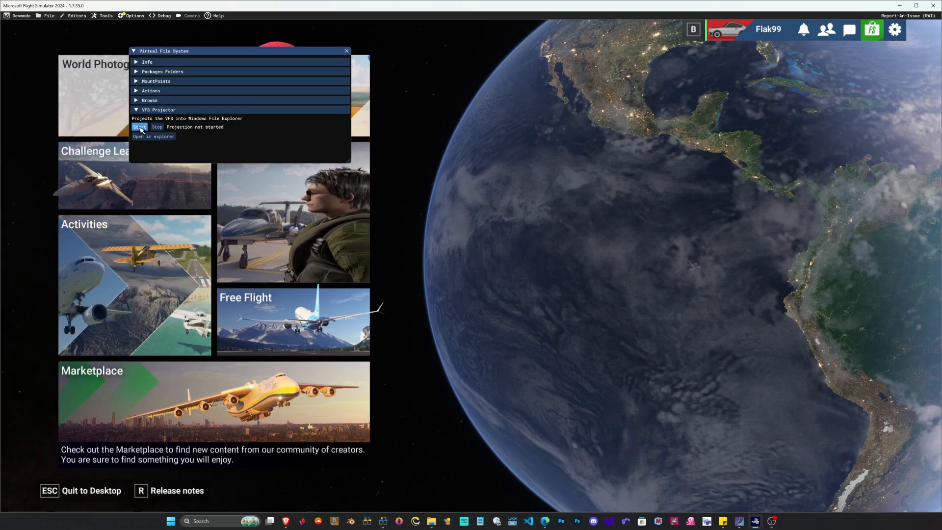
{"action": "left_click", "coordinate": [140, 127]}
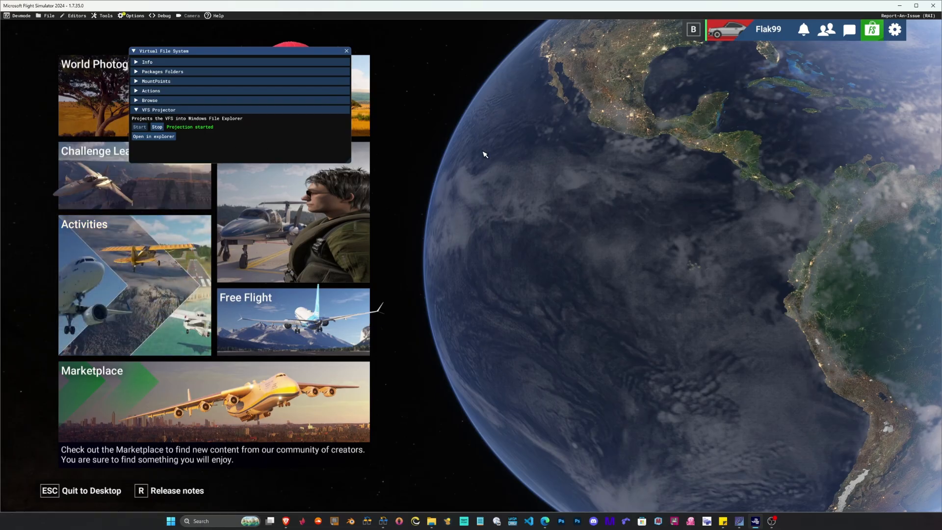
Switch to MSFS Livery Toolkit, discover the base aircraft available for a new project, and look through the list.
{"action": "left_click", "coordinate": [739, 521]}
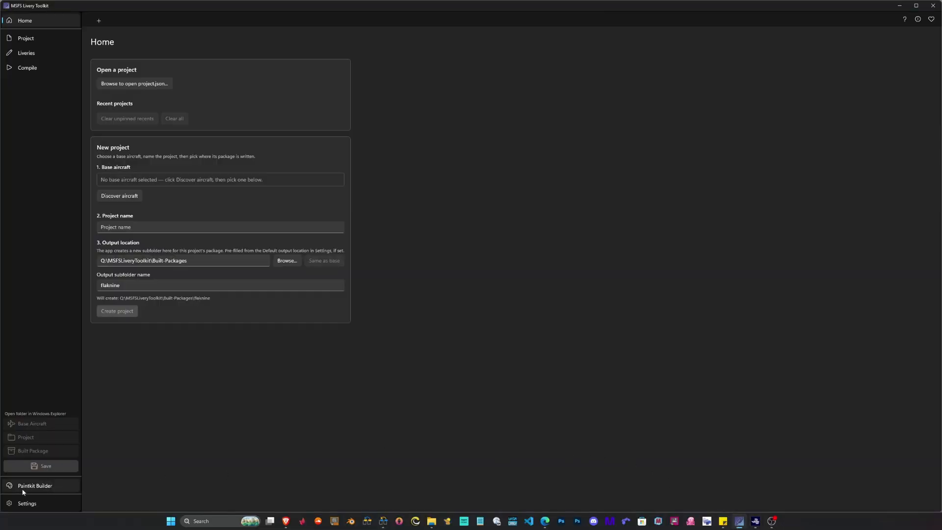
{"action": "left_click", "coordinate": [111, 200]}
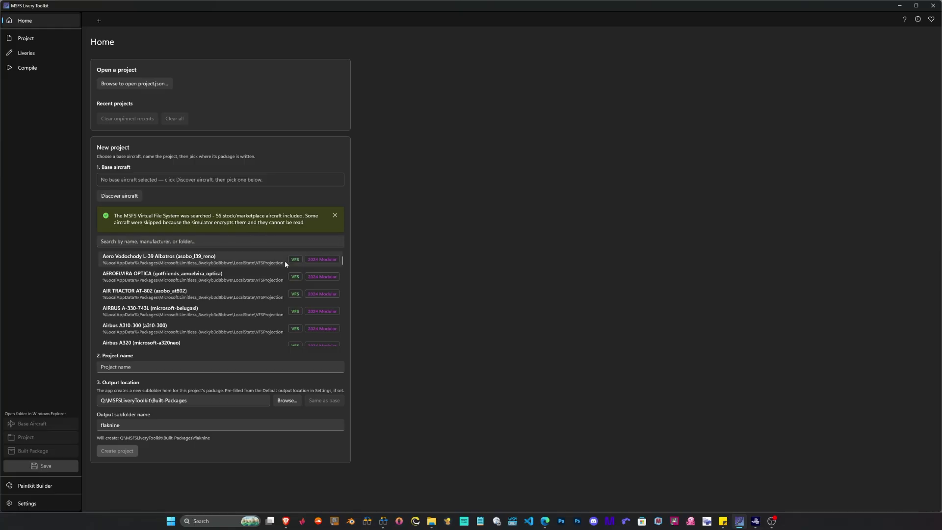
{"action": "scroll", "coordinate": [301, 293], "scroll_direction": "down", "scroll_amount": 2}
{"action": "scroll", "coordinate": [301, 290], "scroll_direction": "down", "scroll_amount": 6}
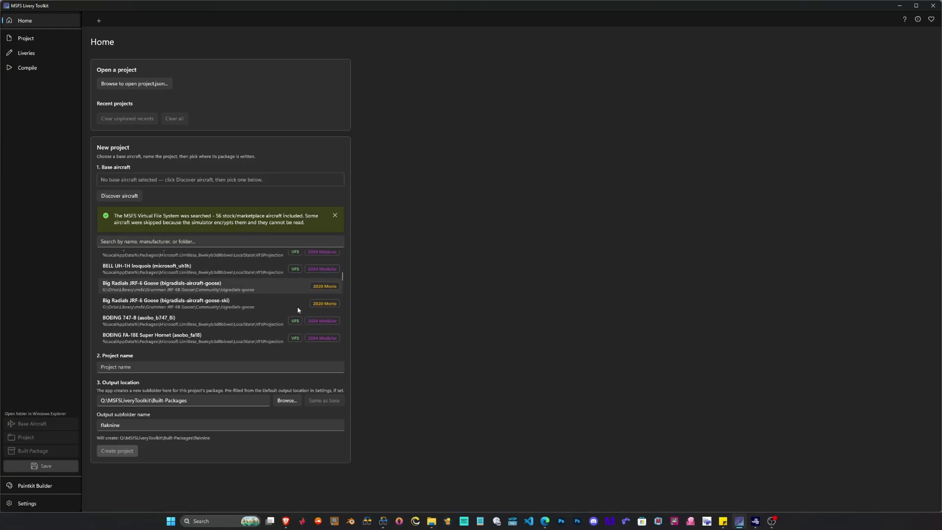
{"action": "scroll", "coordinate": [296, 278], "scroll_direction": "up", "scroll_amount": 1}
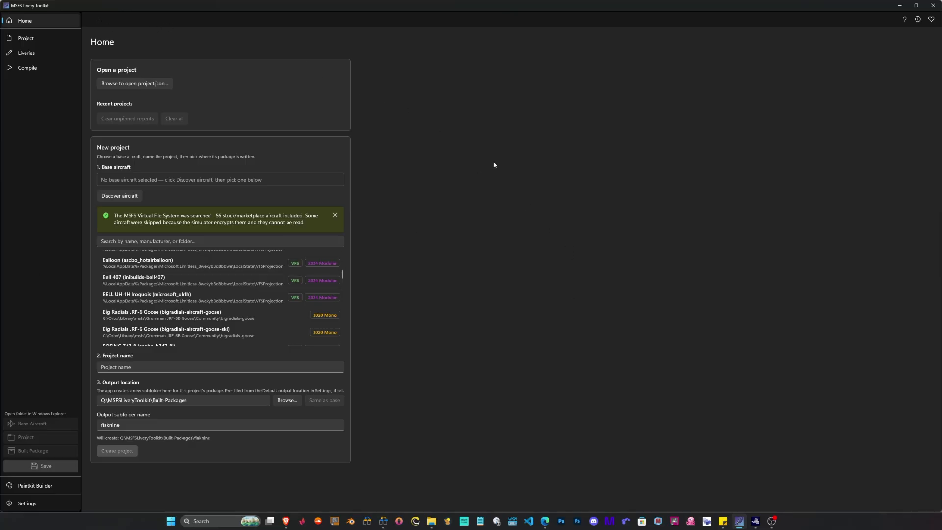
In Paintkit Builder, discover the installed aircraft, filter them by 330, and choose AIRBUS A330 (microsoft-a330).
{"action": "left_click", "coordinate": [20, 487]}
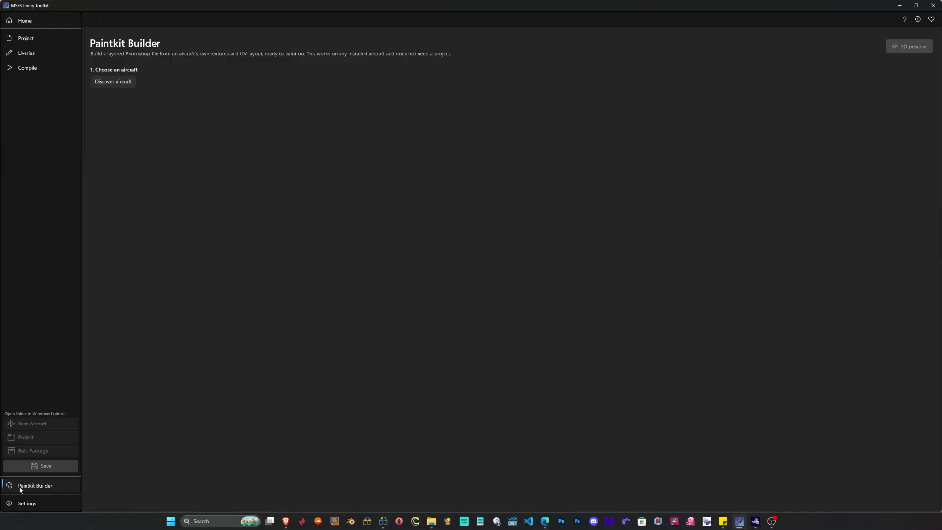
{"action": "left_click", "coordinate": [106, 84]}
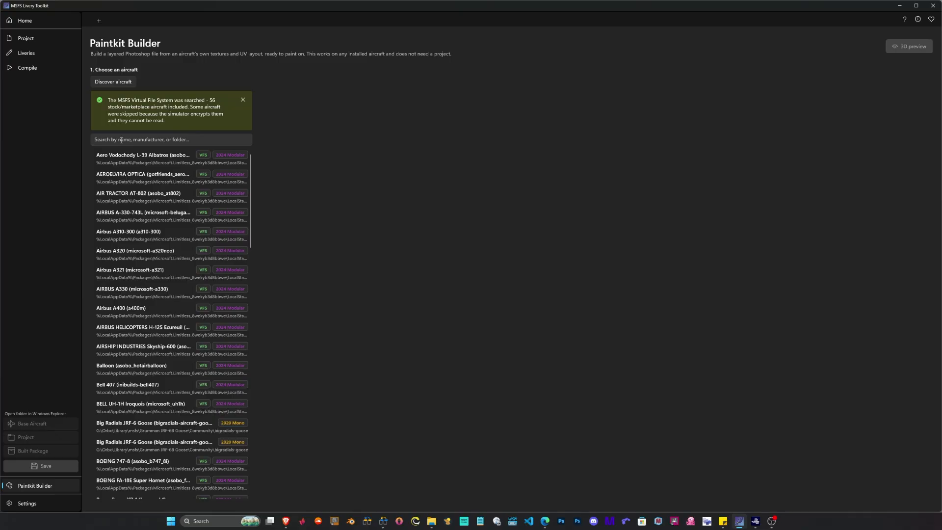
{"action": "scroll", "coordinate": [204, 305], "scroll_direction": "down", "scroll_amount": 10}
{"action": "scroll", "coordinate": [203, 305], "scroll_direction": "up", "scroll_amount": 10}
{"action": "left_click", "coordinate": [101, 139]}
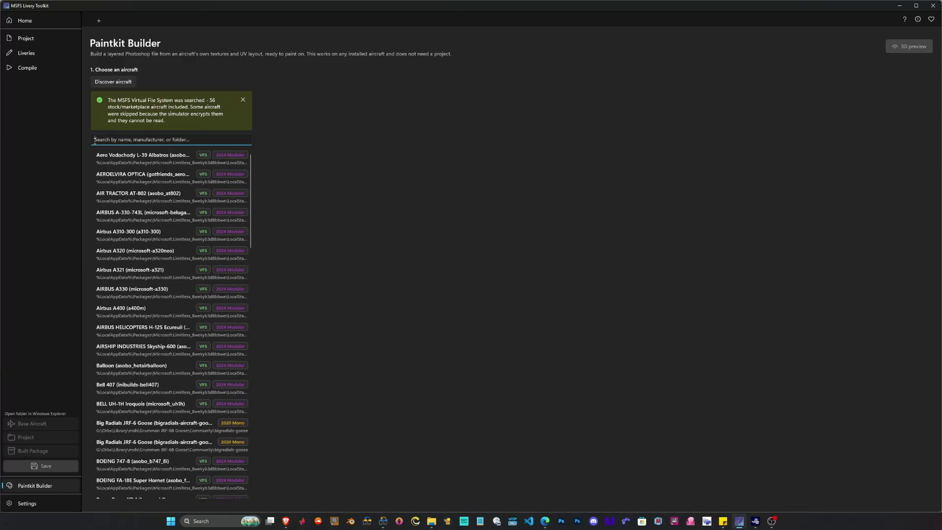
{"action": "type", "text": "330"}
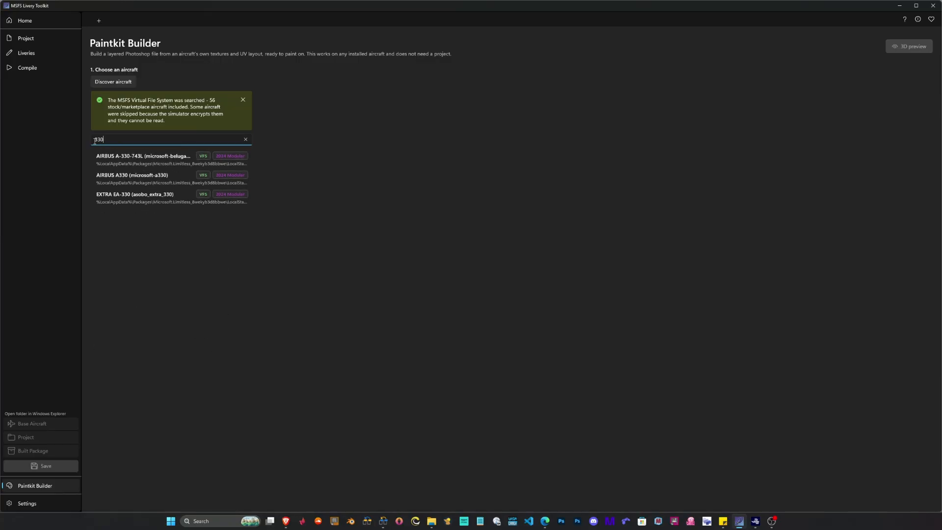
{"action": "left_click", "coordinate": [130, 182]}
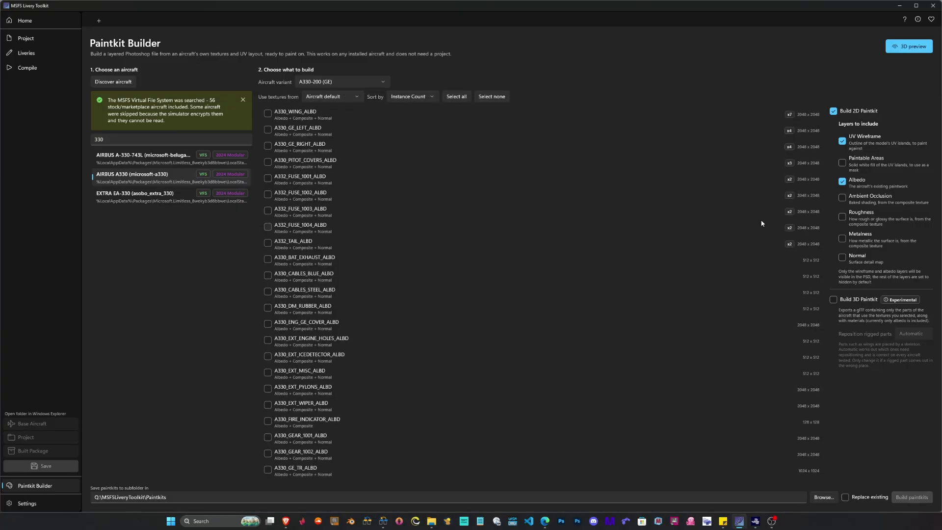
Set the aircraft variant to A330-200 (RR) and open its 3D preview in a resized window beside the texture list.
{"action": "left_click", "coordinate": [311, 84]}
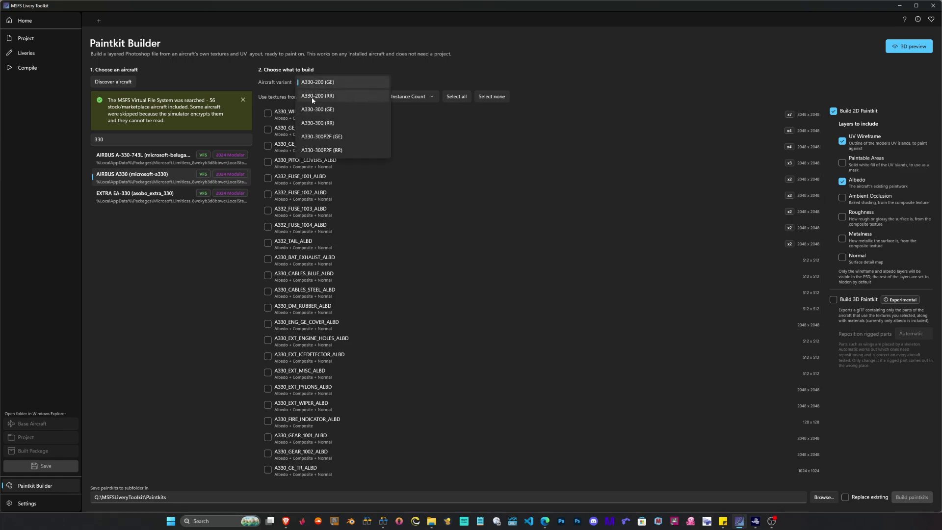
{"action": "left_click", "coordinate": [329, 97]}
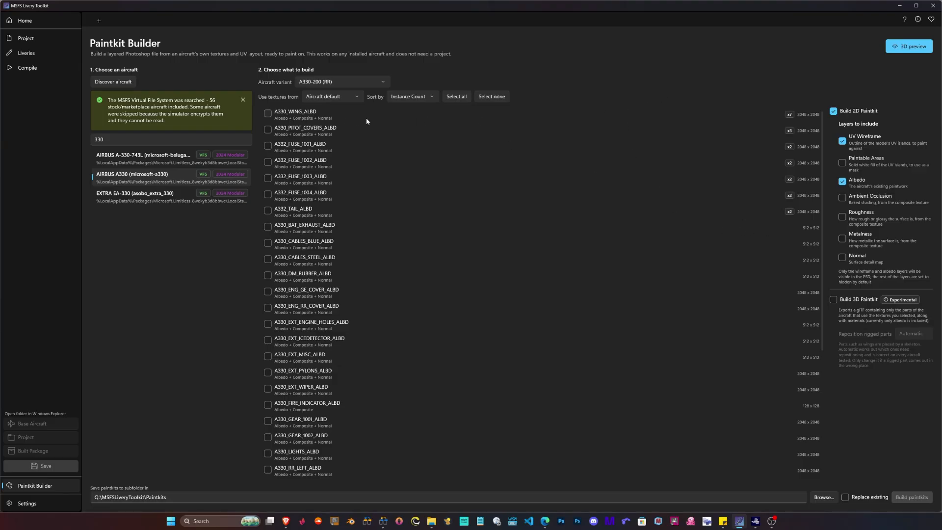
{"action": "left_click", "coordinate": [905, 47]}
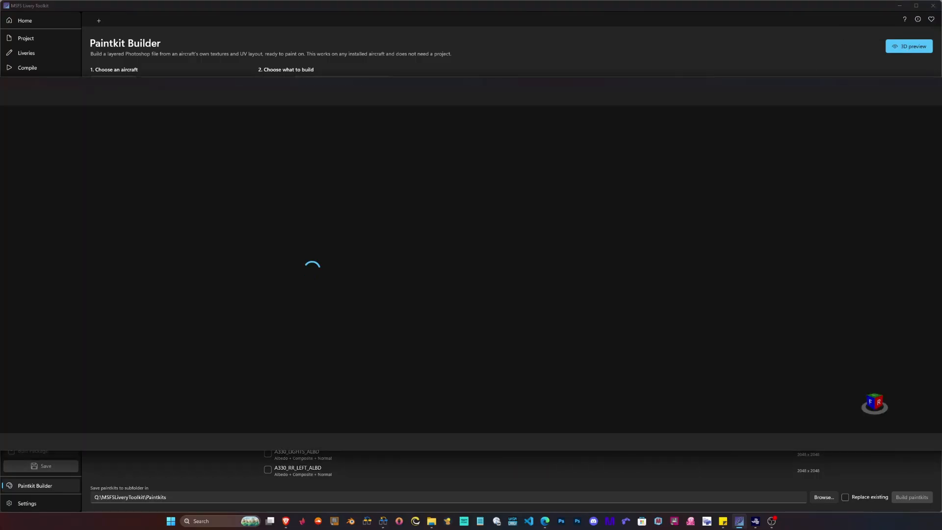
{"action": "left_click_drag", "start_coordinate": [0, 135], "coordinate": [296, 136]}
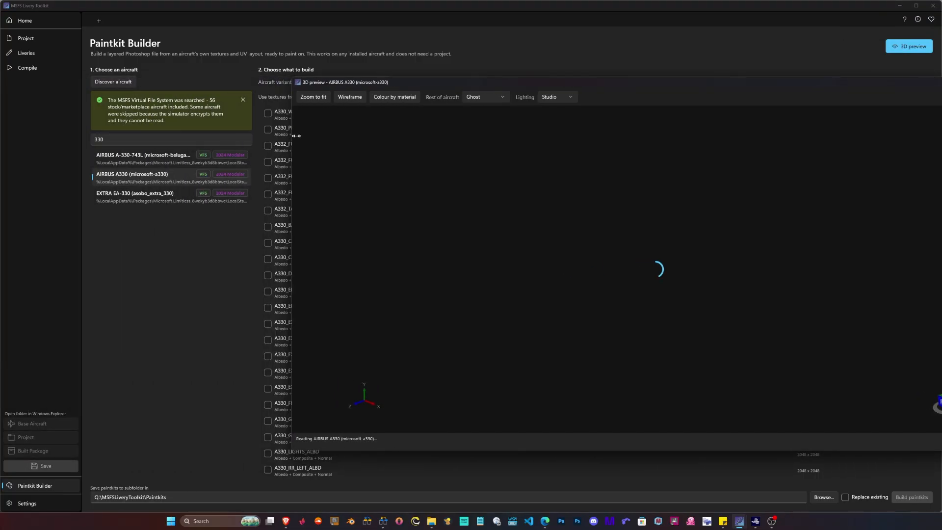
{"action": "left_click_drag", "start_coordinate": [636, 82], "coordinate": [637, 37]}
{"action": "left_click_drag", "start_coordinate": [293, 399], "coordinate": [484, 380]}
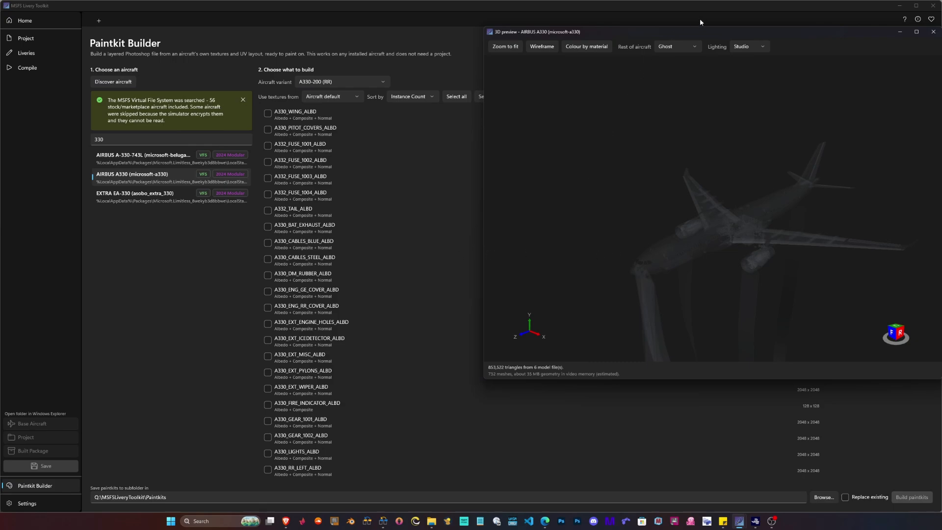
{"action": "left_click_drag", "start_coordinate": [700, 32], "coordinate": [700, 42]}
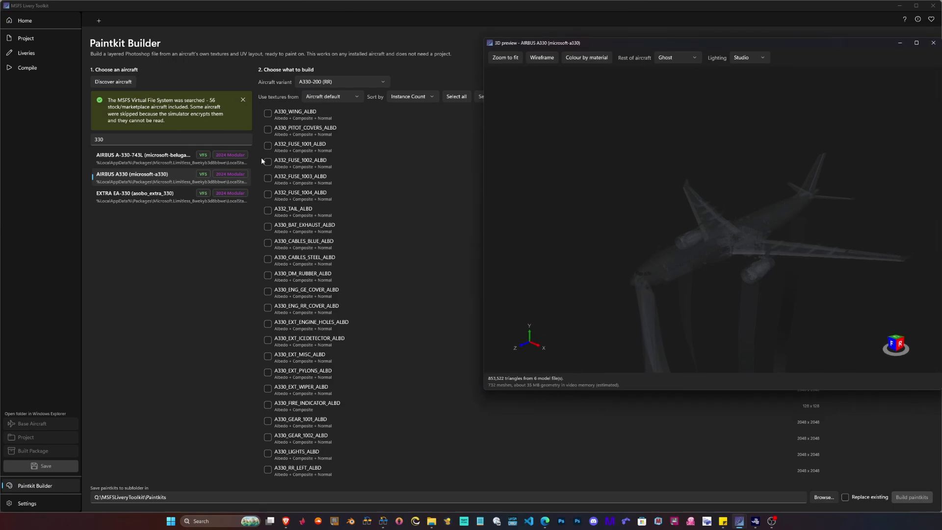
Select the A330_WING_ALBD texture for the paintkit and arrange the toolkit and 3D preview windows side by side.
{"action": "left_click", "coordinate": [269, 114]}
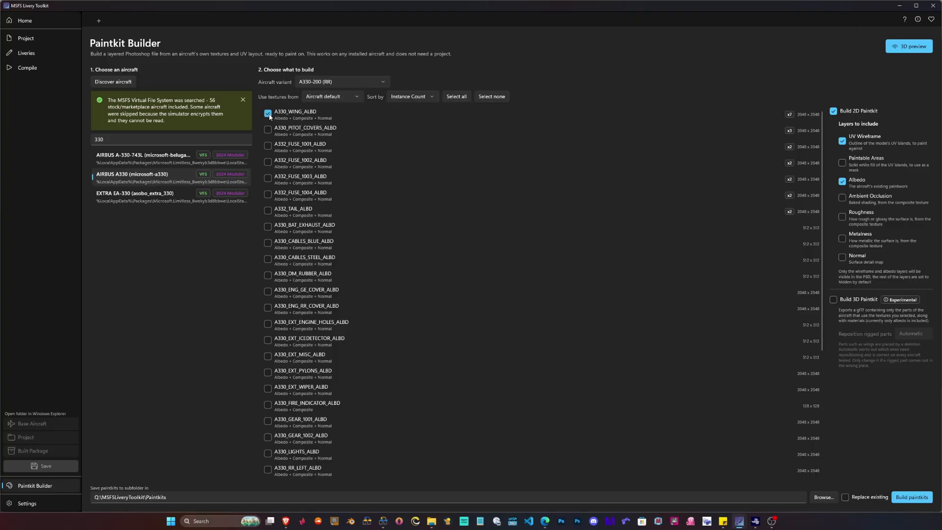
{"action": "left_click", "coordinate": [268, 114]}
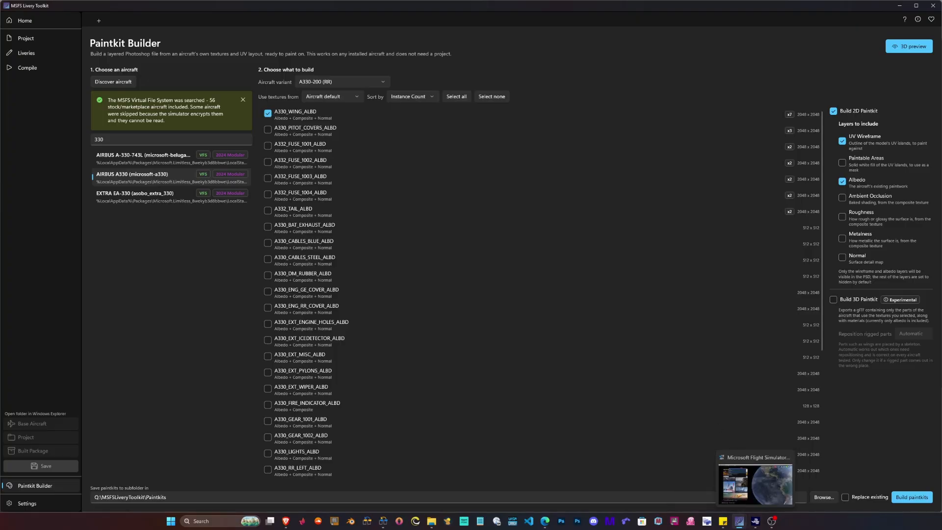
{"action": "mouse_move", "coordinate": [740, 521]}
{"action": "left_click", "coordinate": [777, 486]}
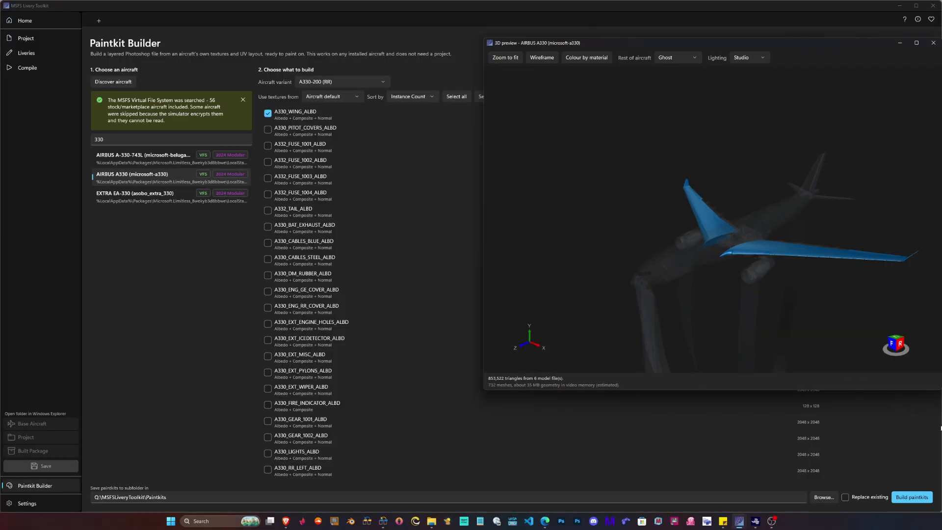
{"action": "left_click_drag", "start_coordinate": [941, 426], "coordinate": [570, 426]}
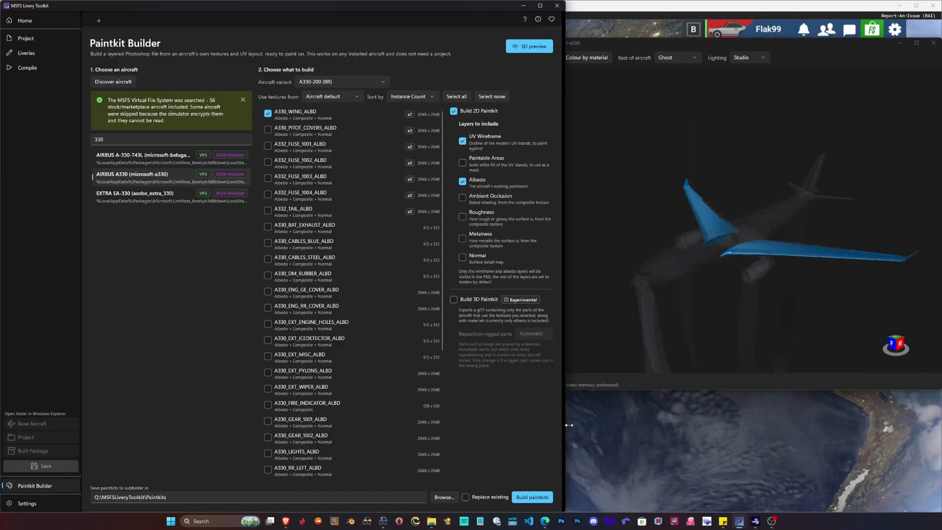
{"action": "left_click", "coordinate": [698, 180]}
{"action": "left_click_drag", "start_coordinate": [481, 207], "coordinate": [563, 206]}
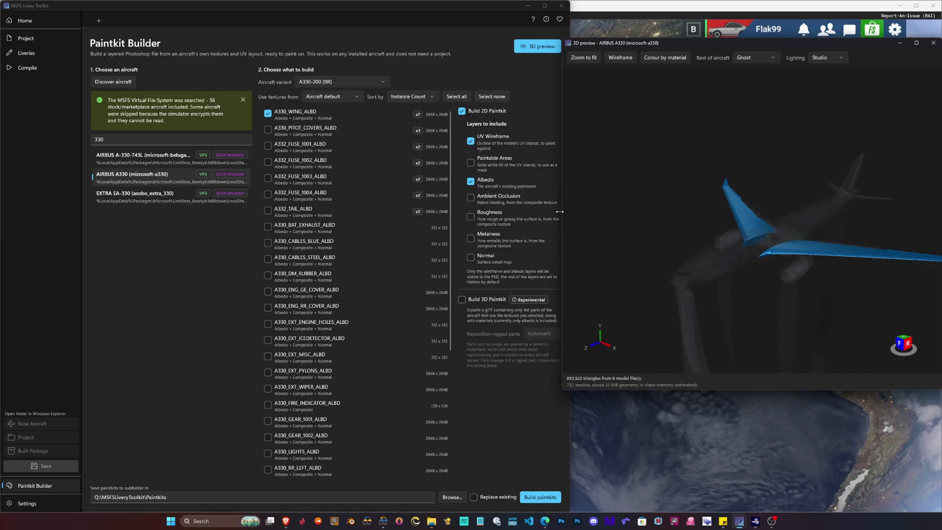
{"action": "left_click", "coordinate": [268, 113]}
{"action": "left_click", "coordinate": [268, 114]}
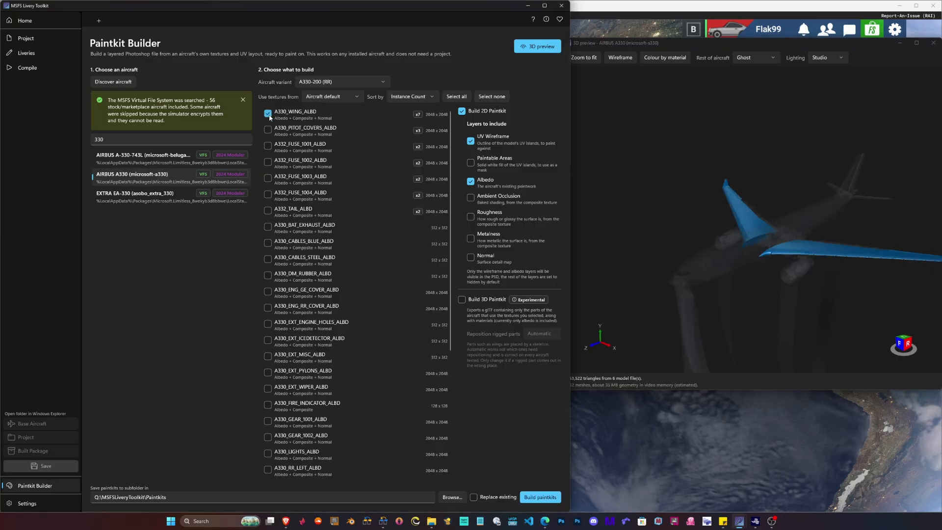
{"action": "left_click", "coordinate": [763, 227]}
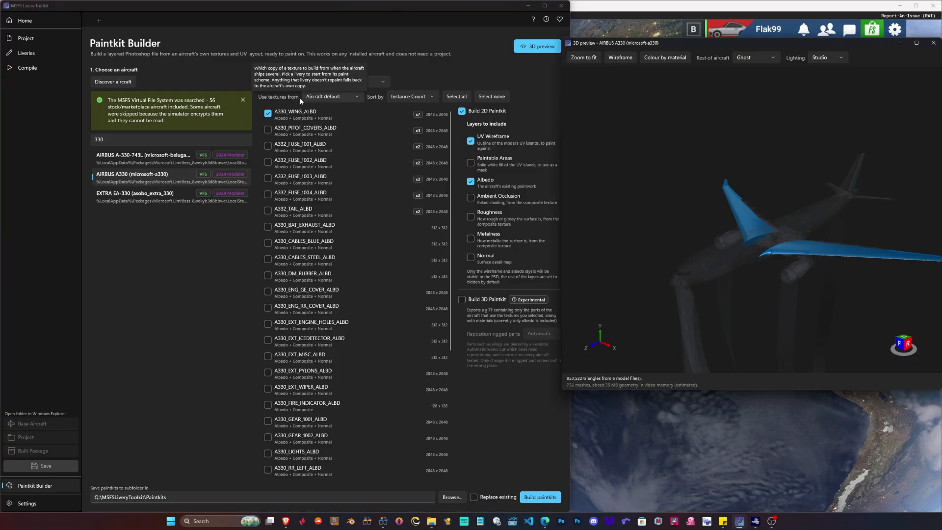
Check which texture sources are offered for the A330-200 (RR), keeping Aircraft default.
{"action": "left_click", "coordinate": [315, 99]}
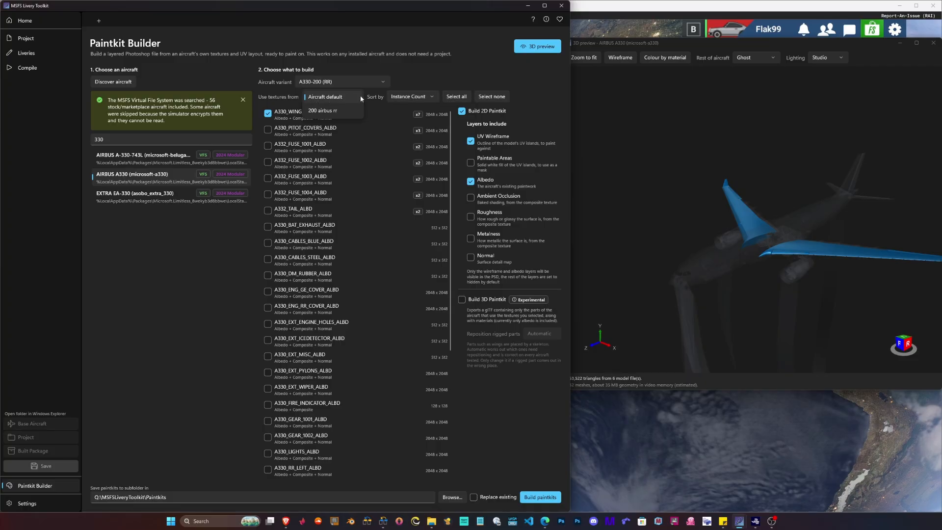
{"action": "left_click", "coordinate": [336, 98]}
{"action": "left_click", "coordinate": [339, 99]}
{"action": "left_click", "coordinate": [324, 97]}
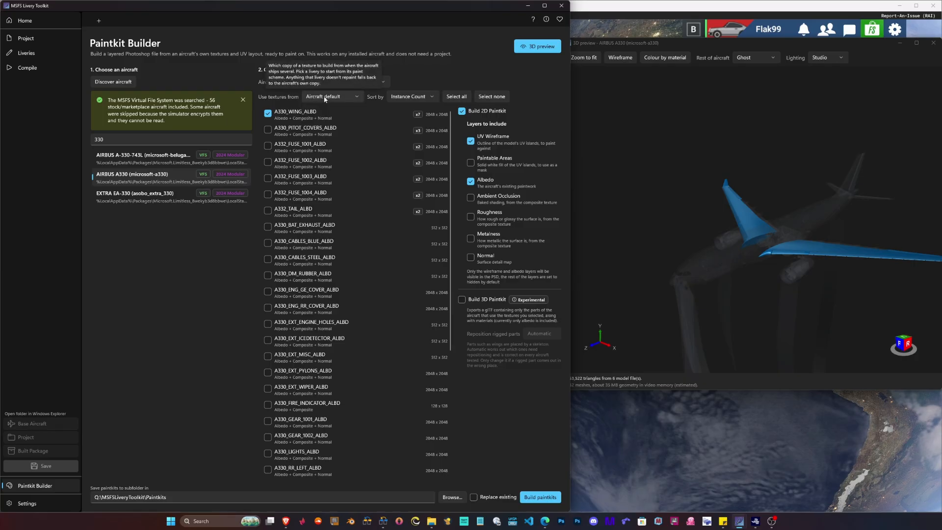
Add the four fuselage textures A332_FUSE_1001_ALBD through A332_FUSE_1004_ALBD to the paintkit selection.
{"action": "left_click", "coordinate": [268, 146]}
{"action": "left_click", "coordinate": [268, 163]}
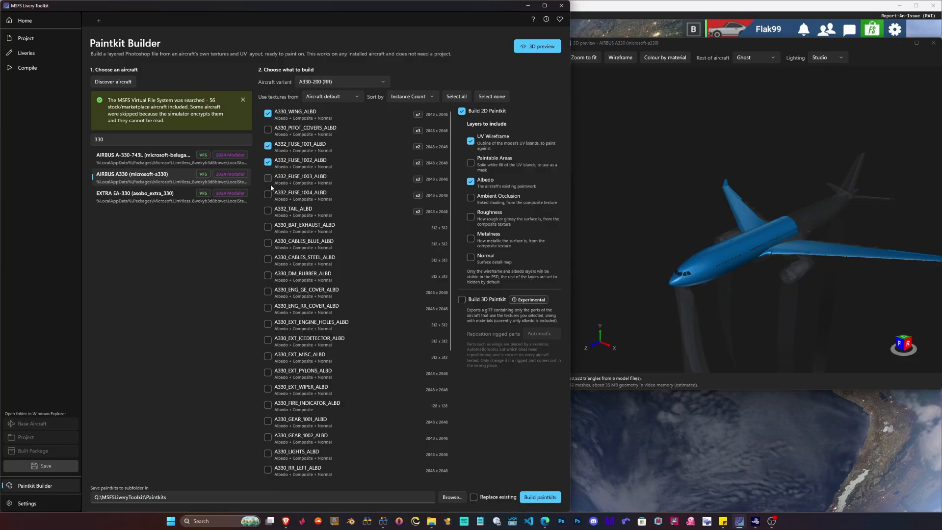
{"action": "left_click", "coordinate": [268, 178]}
{"action": "left_click", "coordinate": [268, 194]}
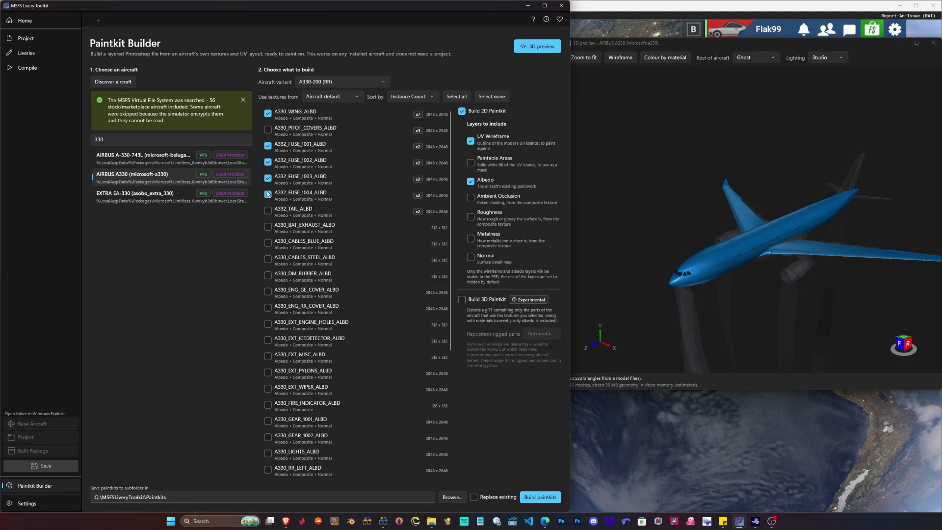
Add the A332_TAIL_ALBD texture to the paintkit selection and look through the remaining textures.
{"action": "left_click", "coordinate": [269, 211]}
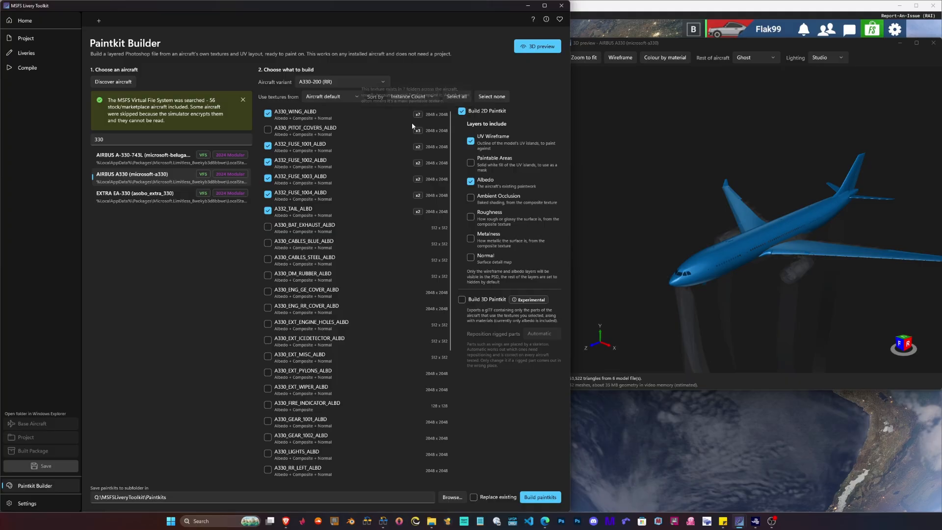
{"action": "mouse_move", "coordinate": [418, 118]}
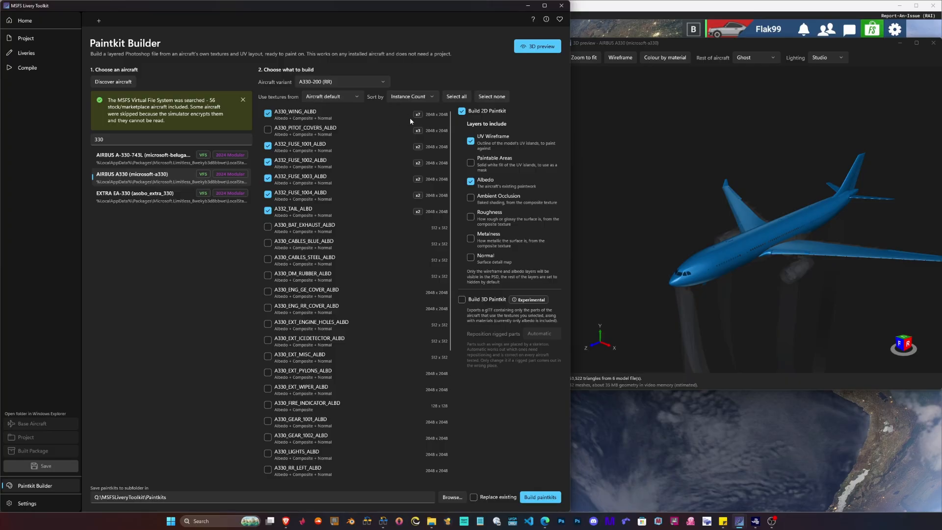
{"action": "scroll", "coordinate": [350, 196], "scroll_direction": "down", "scroll_amount": 3}
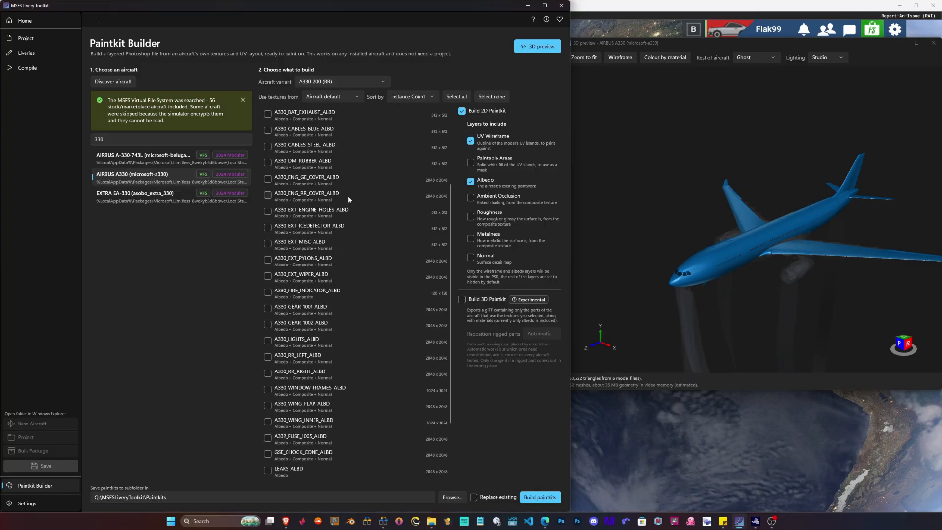
{"action": "scroll", "coordinate": [348, 196], "scroll_direction": "up", "scroll_amount": 2}
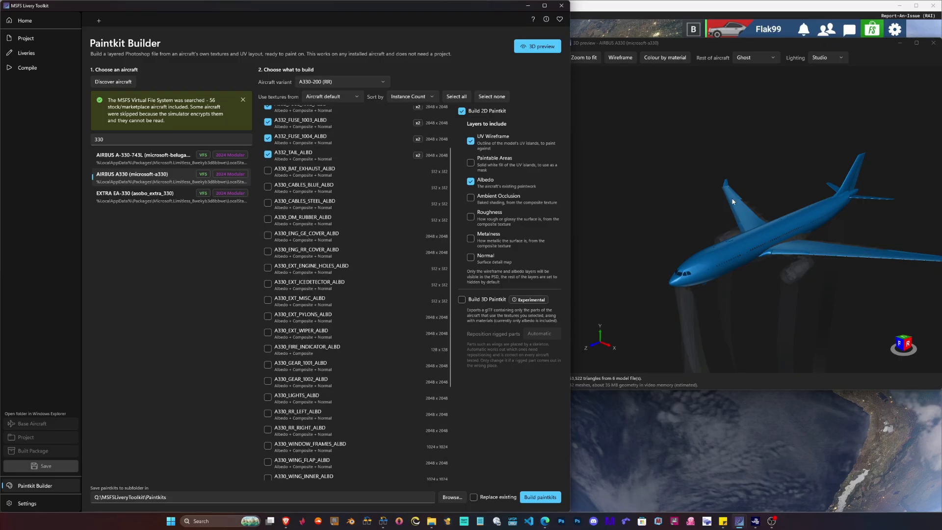
Check the 3D preview for uncovered parts and add the A330_RR_LEFT_ALBD and A330_RR_RIGHT_ALBD engine textures to the selection.
{"action": "left_click", "coordinate": [761, 195]}
{"action": "mouse_move", "coordinate": [761, 195]}
{"action": "left_mouse_down"}
{"action": "mouse_move", "coordinate": [748, 199]}
{"action": "mouse_move", "coordinate": [742, 176]}
{"action": "mouse_move", "coordinate": [744, 188]}
{"action": "left_mouse_up"}
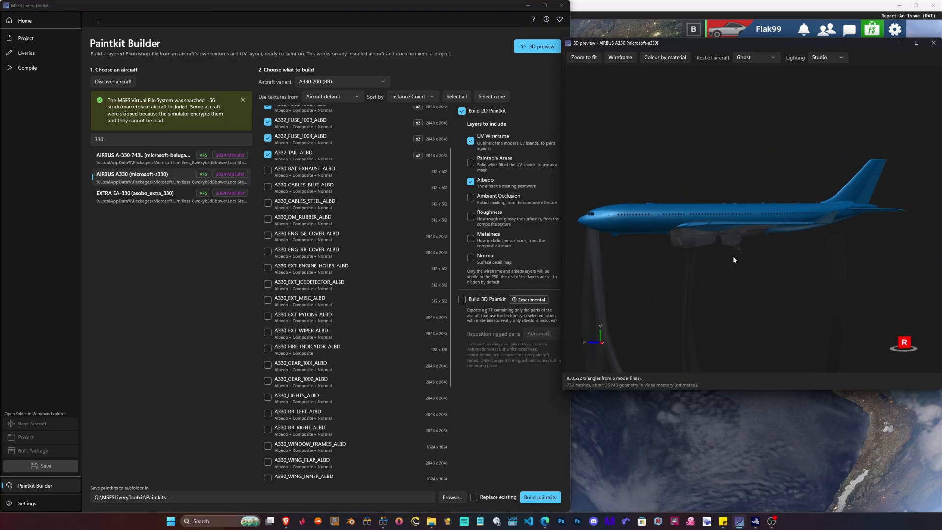
{"action": "scroll", "coordinate": [733, 255], "scroll_direction": "up", "scroll_amount": 5}
{"action": "mouse_move", "coordinate": [742, 267]}
{"action": "left_mouse_down"}
{"action": "mouse_move", "coordinate": [754, 255]}
{"action": "mouse_move", "coordinate": [787, 253]}
{"action": "mouse_move", "coordinate": [736, 264]}
{"action": "left_mouse_up"}
{"action": "scroll", "coordinate": [735, 264], "scroll_direction": "down", "scroll_amount": 5}
{"action": "left_click_drag", "start_coordinate": [691, 194], "coordinate": [696, 213]}
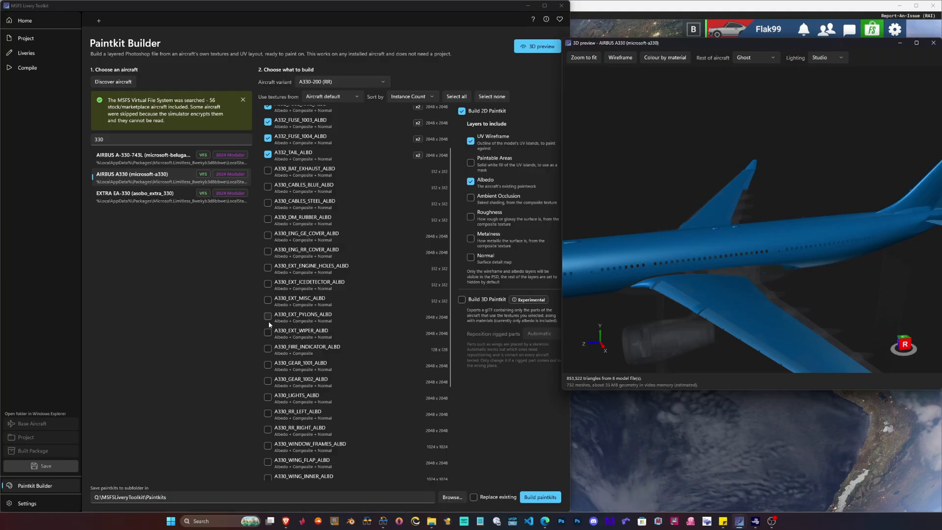
{"action": "left_click", "coordinate": [267, 414]}
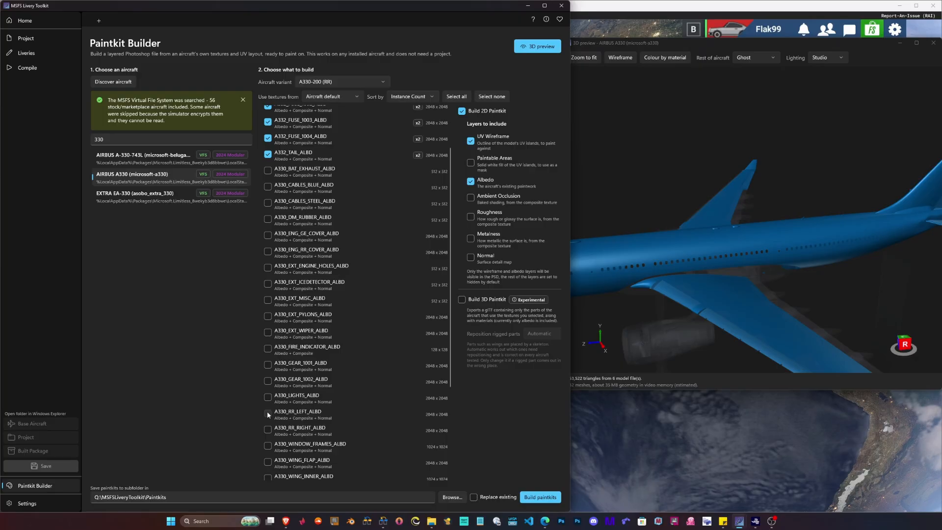
{"action": "left_click", "coordinate": [265, 432]}
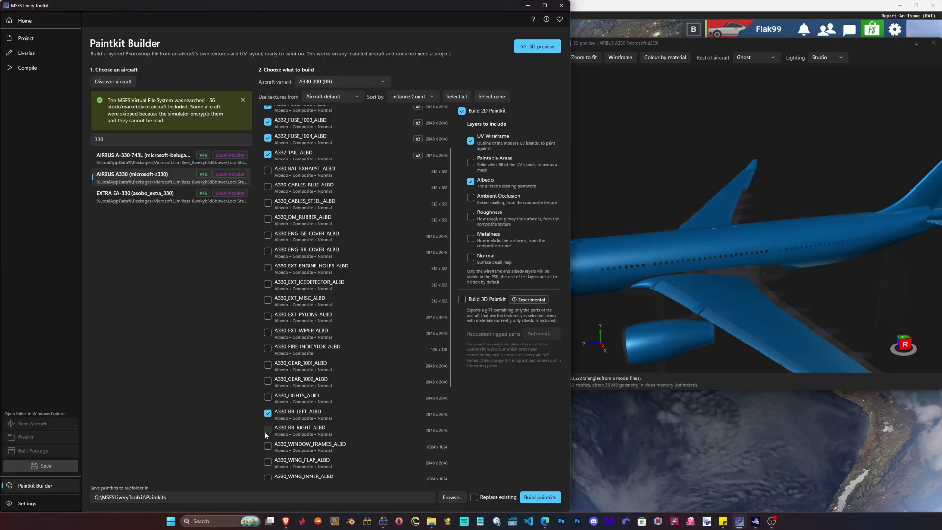
{"action": "left_click_drag", "start_coordinate": [736, 341], "coordinate": [757, 302]}
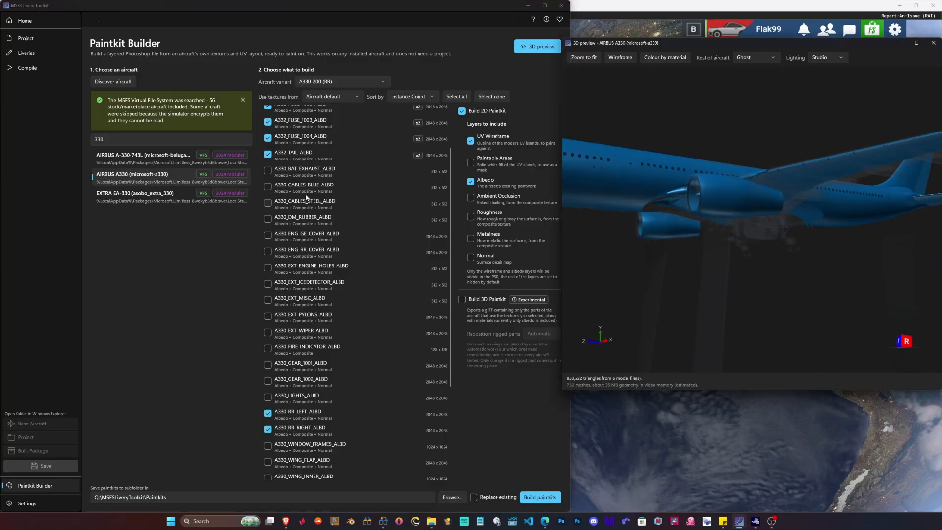
Add the A332_FUSE_1005_ALBD texture to the selection and inspect the aircraft's coverage in the 3D preview.
{"action": "scroll", "coordinate": [268, 314], "scroll_direction": "down", "scroll_amount": 2}
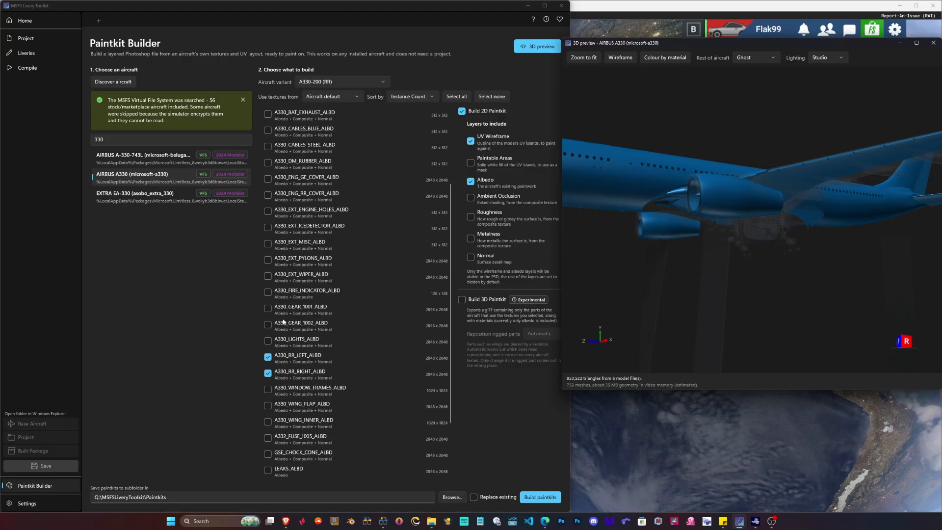
{"action": "left_click", "coordinate": [268, 438]}
{"action": "left_click_drag", "start_coordinate": [654, 327], "coordinate": [741, 239]}
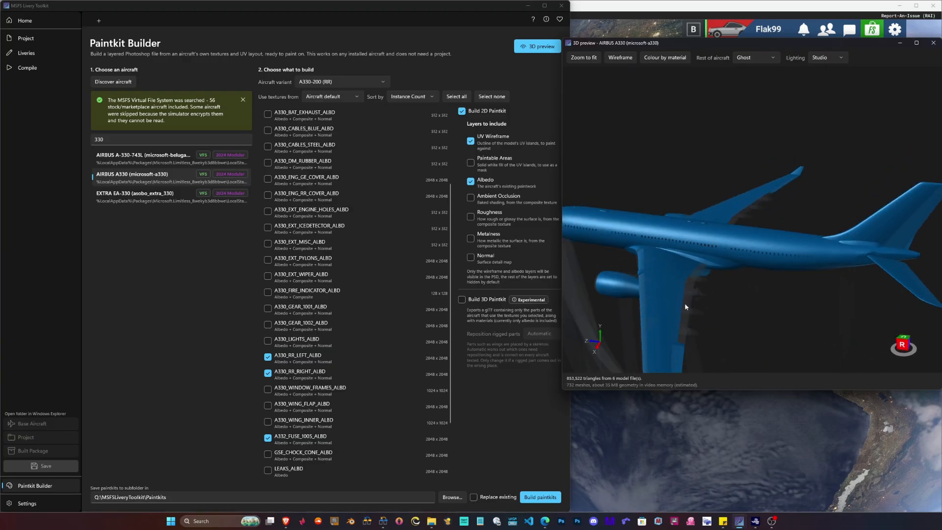
{"action": "left_click_drag", "start_coordinate": [680, 348], "coordinate": [702, 257]}
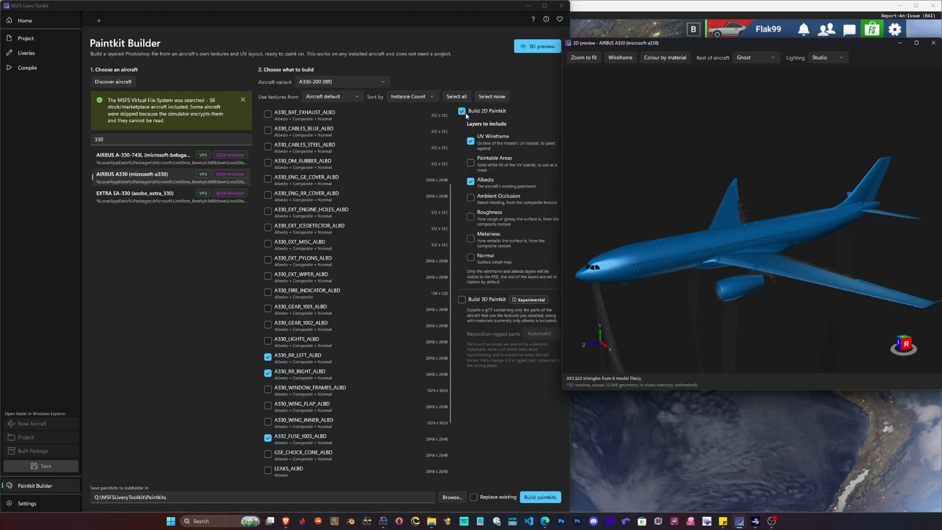
Build the 2D and 3D paintkits, adding the Paintable Areas, Ambient Occlusion, Roughness, Metalness and Normal layers.
{"action": "left_click", "coordinate": [460, 300]}
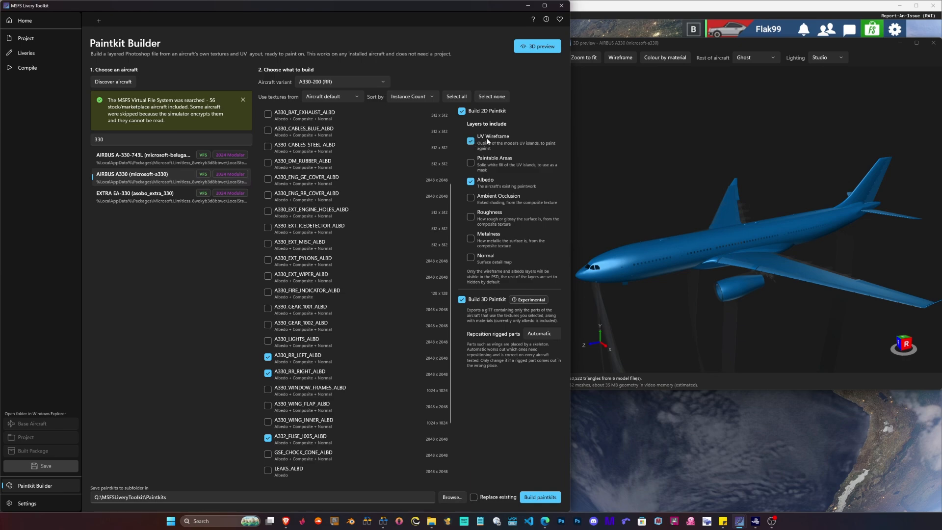
{"action": "left_click", "coordinate": [470, 164]}
{"action": "left_click", "coordinate": [470, 238]}
{"action": "left_click", "coordinate": [471, 258]}
{"action": "left_click", "coordinate": [543, 498]}
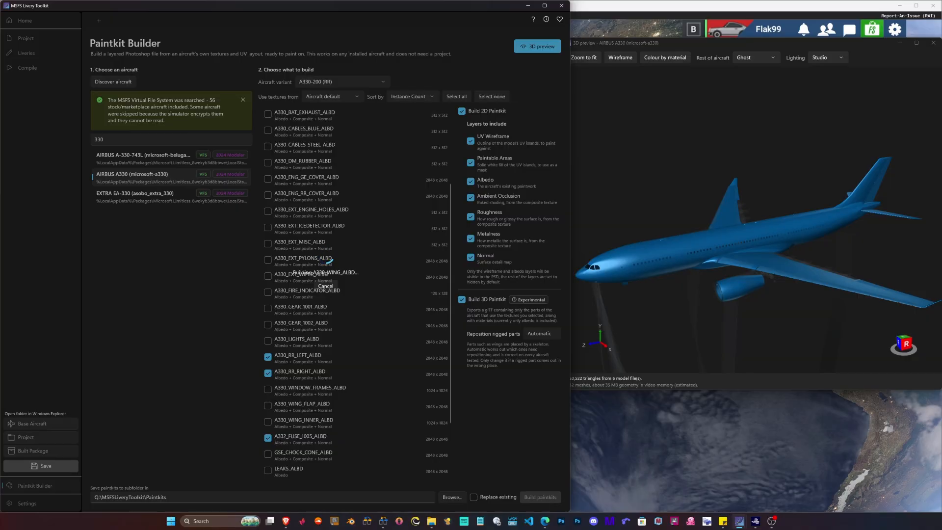
Switch to File Explorer beside the toolkit and view the 2D Paintkit folder inside Paintkits\microsoft-a330.
{"action": "mouse_move", "coordinate": [798, 73]}
{"action": "left_mouse_down"}
{"action": "mouse_move", "coordinate": [667, 72]}
{"action": "mouse_move", "coordinate": [651, 48]}
{"action": "mouse_move", "coordinate": [693, 42]}
{"action": "left_mouse_up"}
{"action": "left_click_drag", "start_coordinate": [523, 322], "coordinate": [447, 412]}
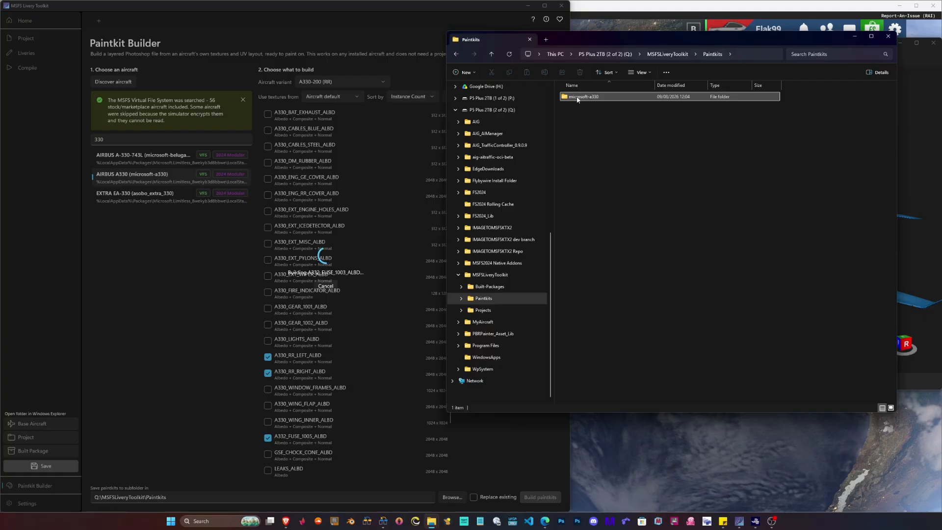
{"action": "double_click", "coordinate": [578, 98]}
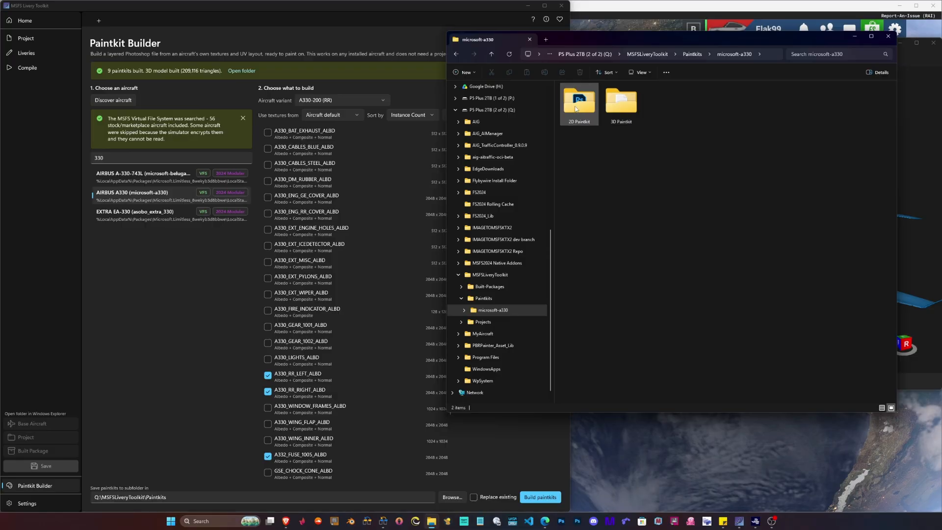
{"action": "double_click", "coordinate": [579, 104]}
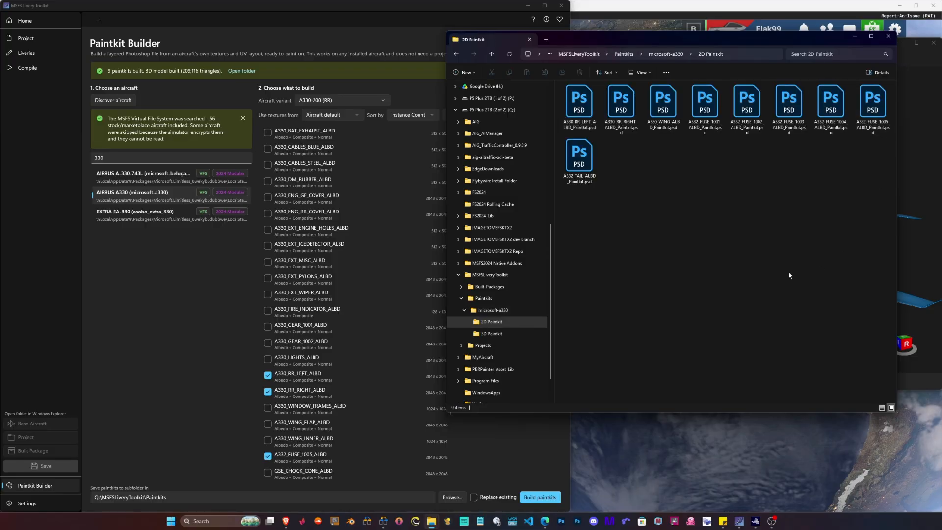
View the 3D Paintkit folder's contents and select the exported glTF model file.
{"action": "key", "text": "alt+Left"}
{"action": "double_click", "coordinate": [615, 111]}
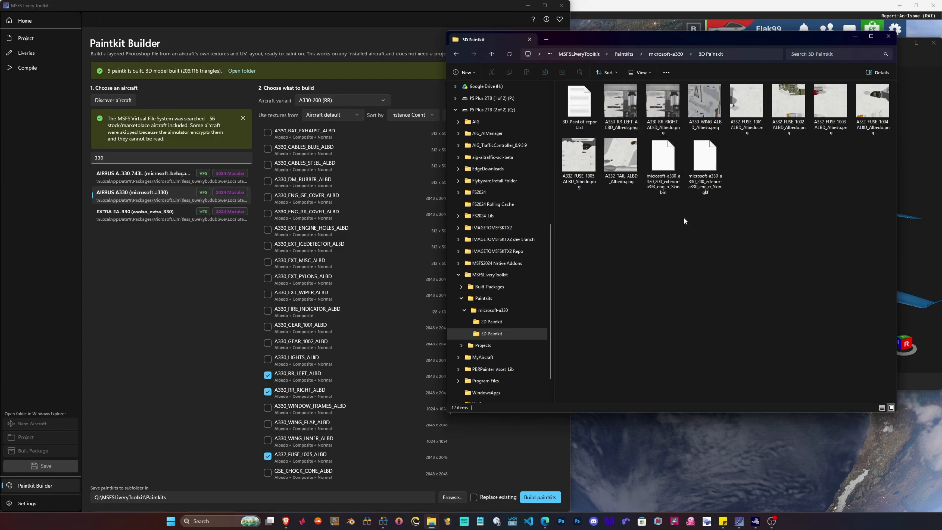
{"action": "left_click", "coordinate": [708, 173]}
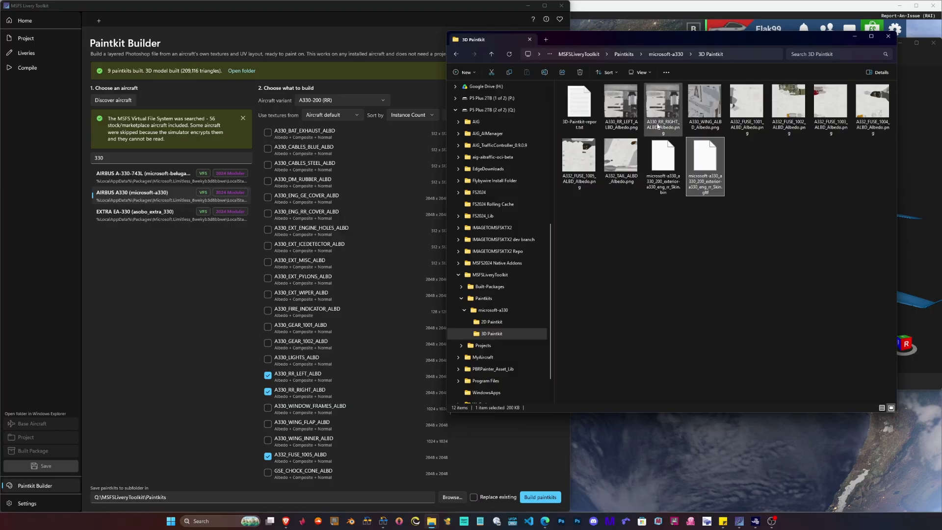
Open A330_RR_LEFT_ALBD_Paintkit.psd from the 2D Paintkit folder in Photoshop and hide its UV Wireframe layer.
{"action": "key", "text": "alt+Left"}
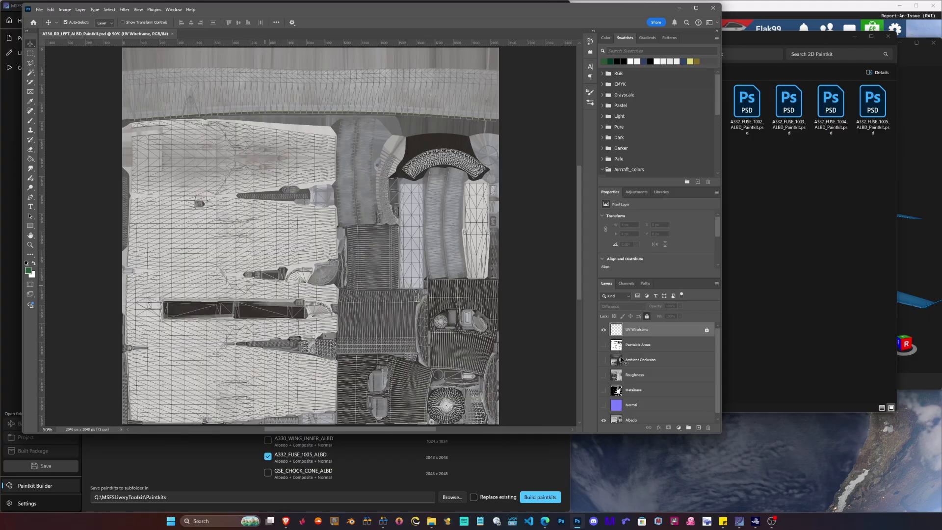
{"action": "left_click", "coordinate": [604, 330]}
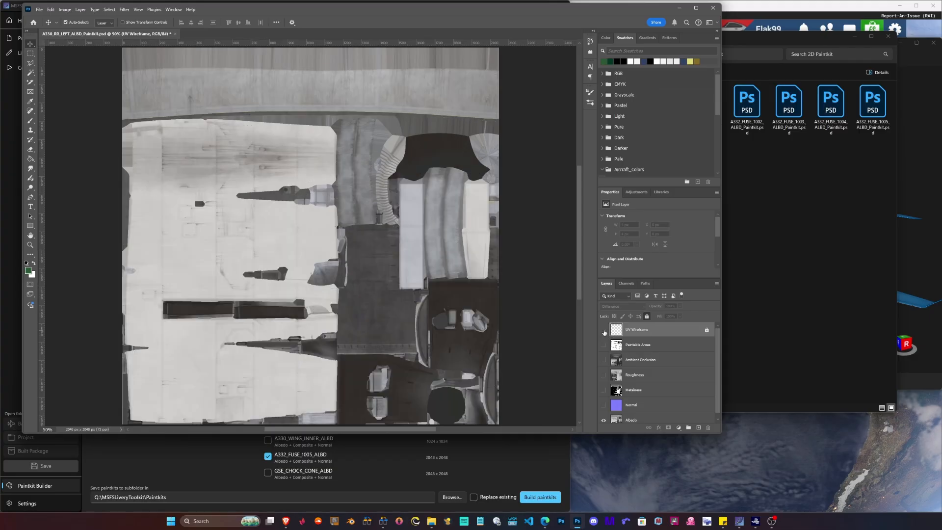
{"action": "left_click", "coordinate": [603, 331]}
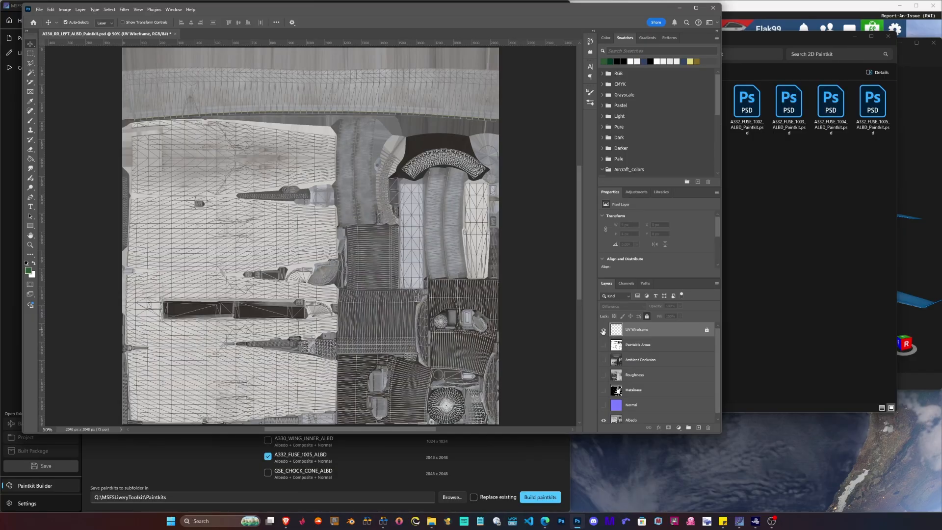
{"action": "left_click", "coordinate": [603, 330]}
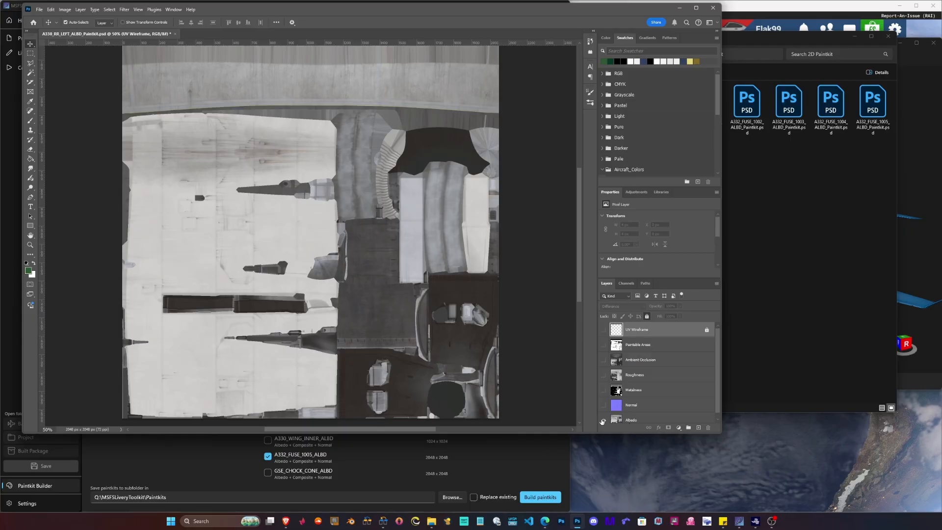
Show the Normal, Metalness, Roughness, Ambient Occlusion and Paintable Areas layers one at a time, hiding each again.
{"action": "left_click", "coordinate": [604, 405]}
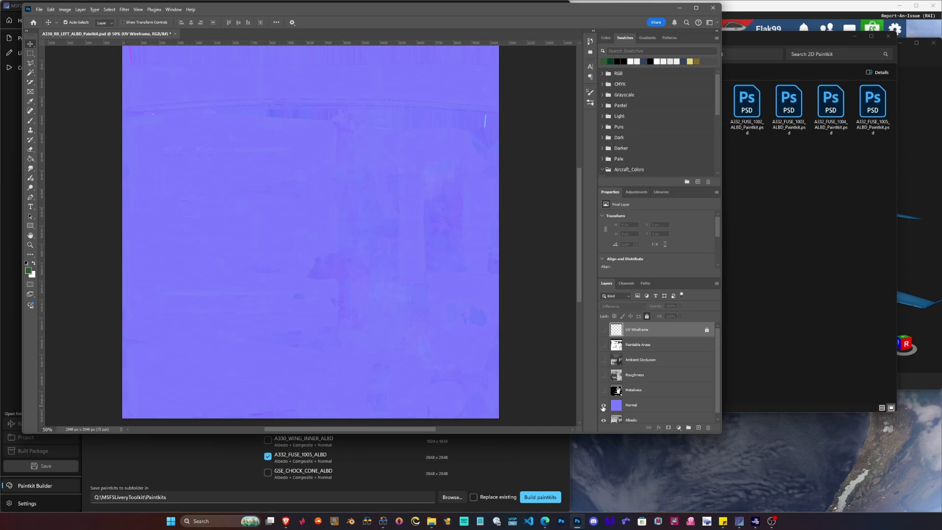
{"action": "left_click", "coordinate": [603, 408]}
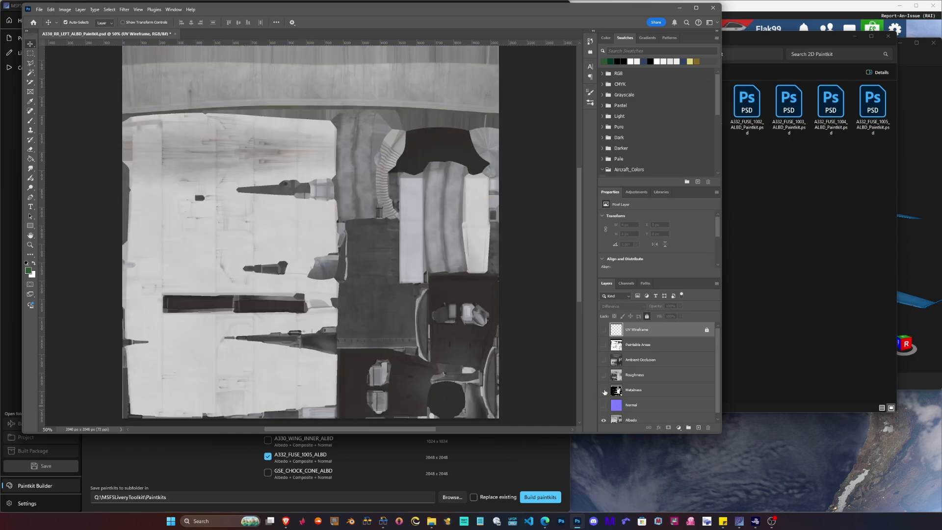
{"action": "left_click", "coordinate": [604, 390]}
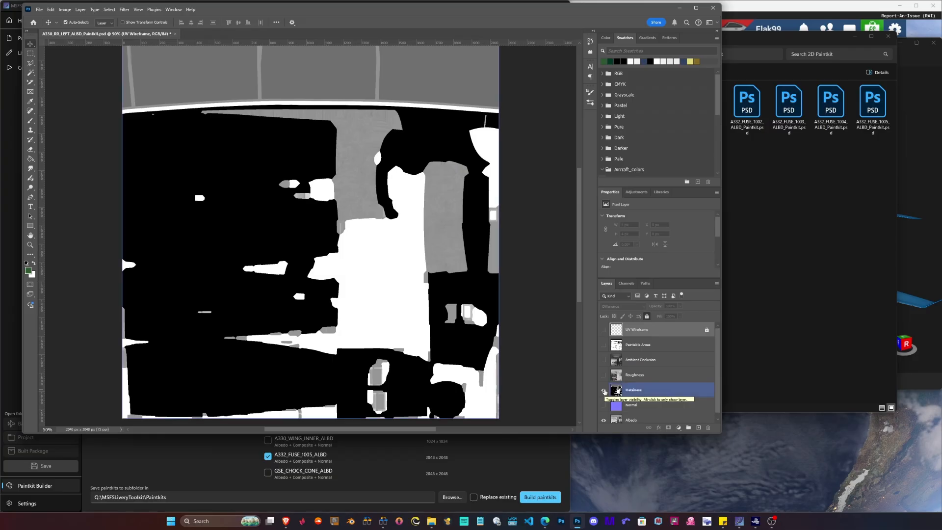
{"action": "left_click", "coordinate": [604, 376]}
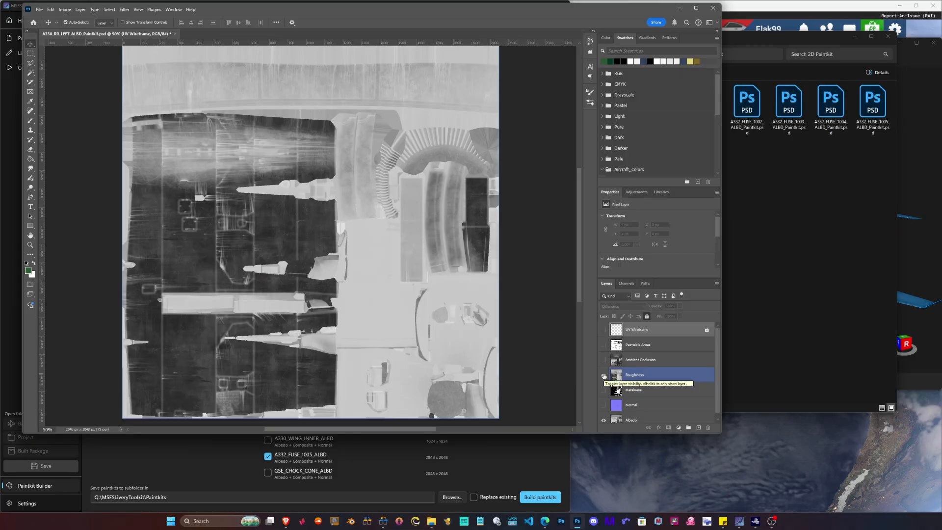
{"action": "left_click", "coordinate": [604, 376]}
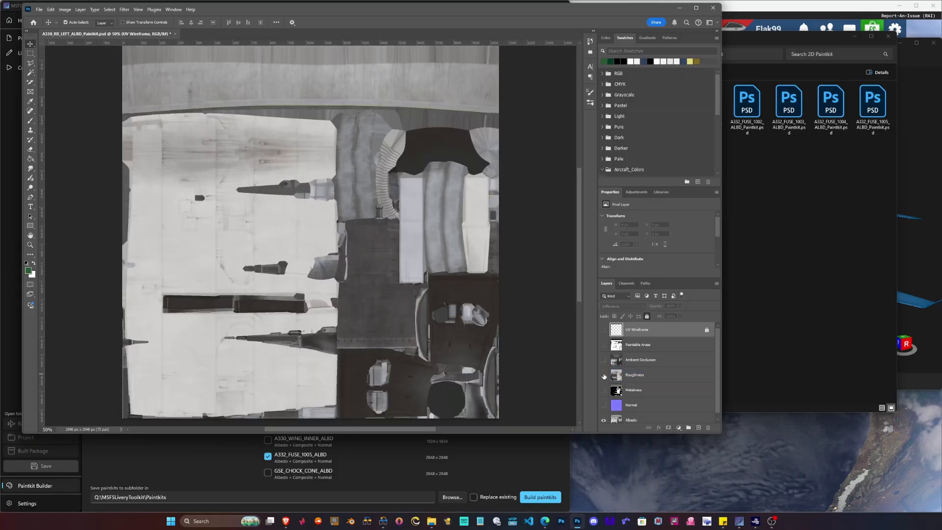
{"action": "left_click", "coordinate": [605, 360]}
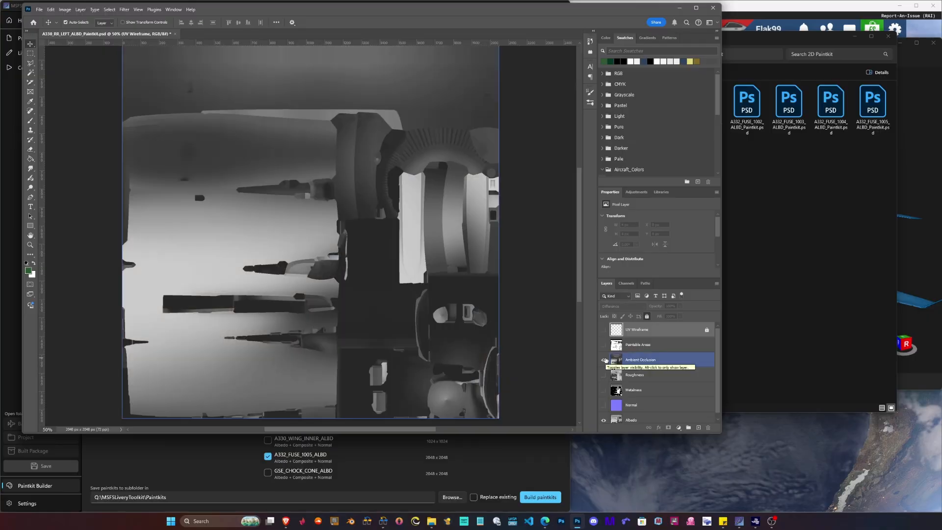
{"action": "left_click", "coordinate": [605, 360]}
{"action": "left_click", "coordinate": [604, 346]}
{"action": "left_click", "coordinate": [604, 346]}
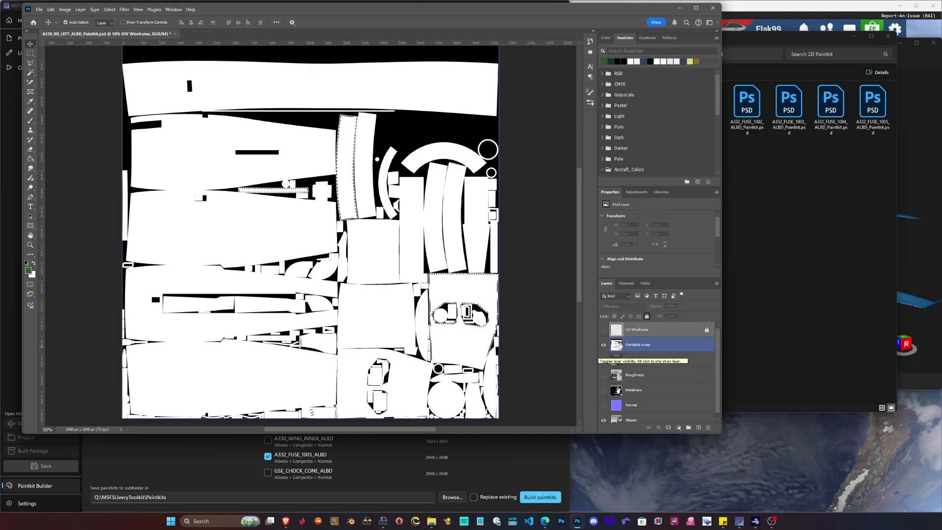
{"action": "left_click", "coordinate": [603, 347]}
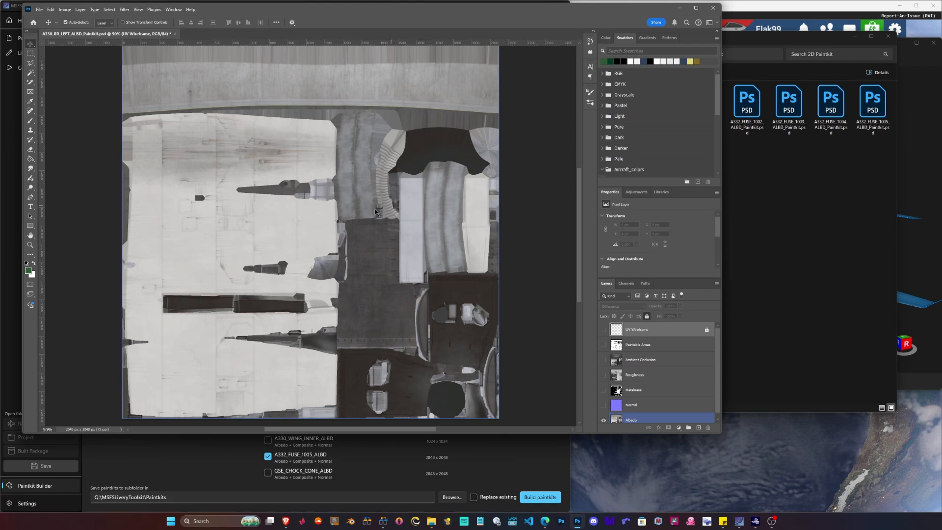
Switch to the imported A330 model in Blender, deselect all objects and display the whole aircraft in Material Preview shading.
{"action": "left_click", "coordinate": [850, 233]}
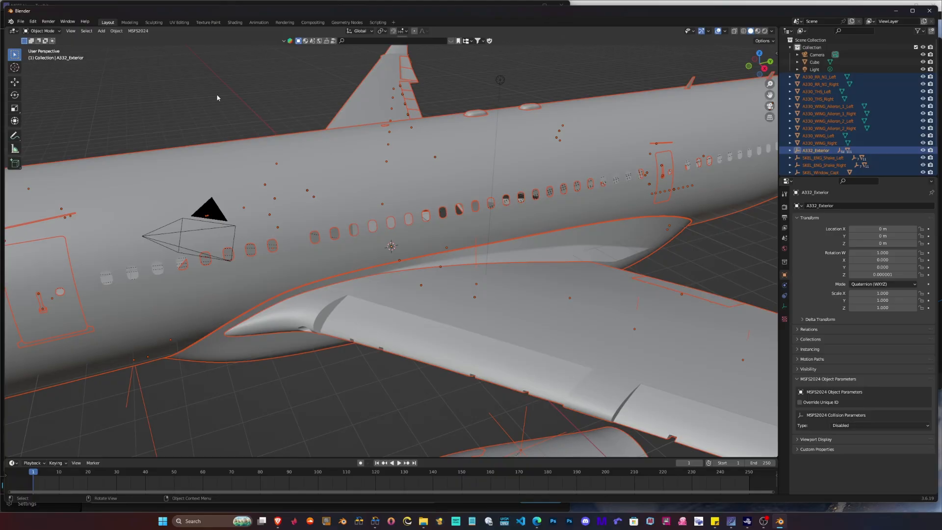
{"action": "left_click", "coordinate": [218, 97]}
{"action": "scroll", "coordinate": [218, 98], "scroll_direction": "down", "scroll_amount": 5}
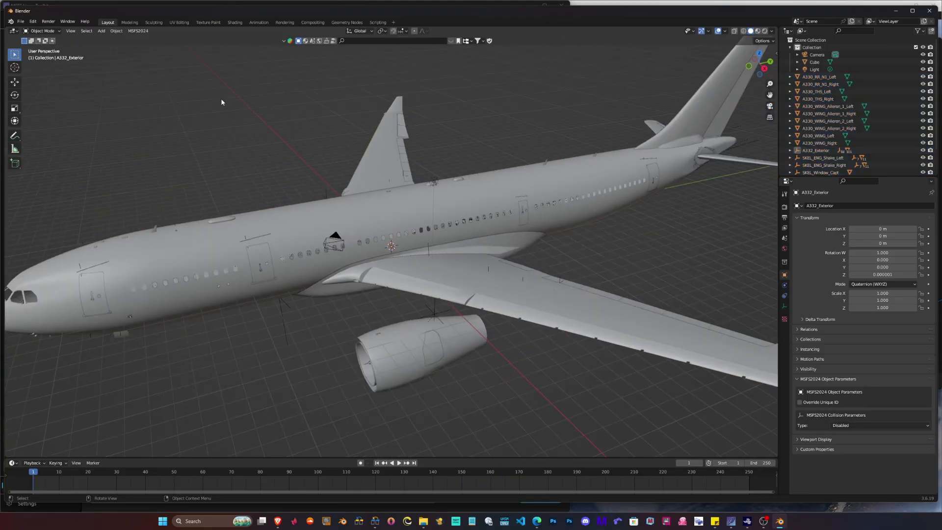
{"action": "scroll", "coordinate": [252, 148], "scroll_direction": "down", "scroll_amount": 2}
{"action": "left_click_drag", "start_coordinate": [252, 149], "coordinate": [287, 144]}
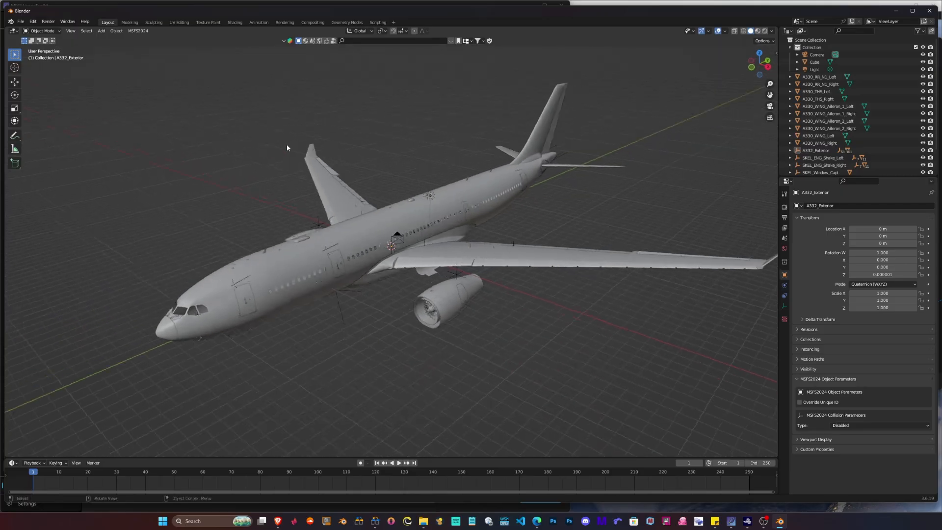
{"action": "left_click", "coordinate": [758, 31]}
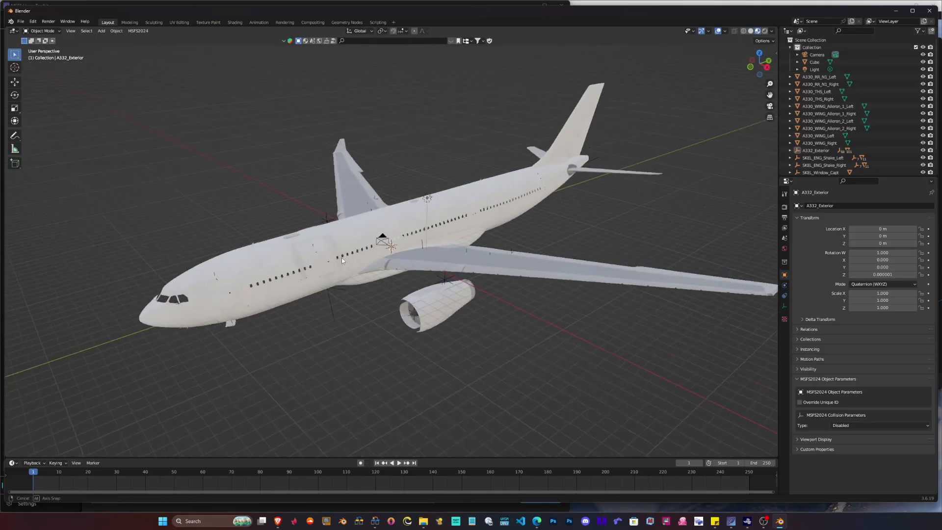
Examine the A330 model's fuselage, windows, wing and engine textures up close from several angles, selecting the fuselage mesh along the way.
{"action": "scroll", "coordinate": [341, 258], "scroll_direction": "up", "scroll_amount": 5}
{"action": "left_click_drag", "start_coordinate": [298, 284], "coordinate": [357, 271]}
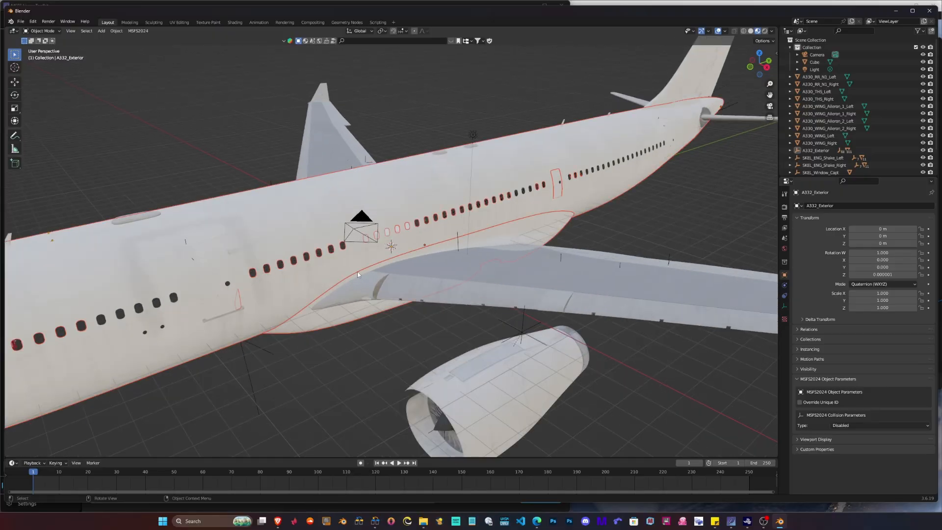
{"action": "left_click", "coordinate": [221, 402]}
{"action": "left_click_drag", "start_coordinate": [220, 402], "coordinate": [370, 192]}
{"action": "scroll", "coordinate": [438, 194], "scroll_direction": "up", "scroll_amount": 5}
{"action": "scroll", "coordinate": [437, 194], "scroll_direction": "down", "scroll_amount": 3}
{"action": "left_click_drag", "start_coordinate": [375, 184], "coordinate": [485, 187]}
{"action": "scroll", "coordinate": [503, 185], "scroll_direction": "down", "scroll_amount": 3}
{"action": "left_click_drag", "start_coordinate": [510, 120], "coordinate": [292, 187]}
{"action": "left_click", "coordinate": [385, 154]}
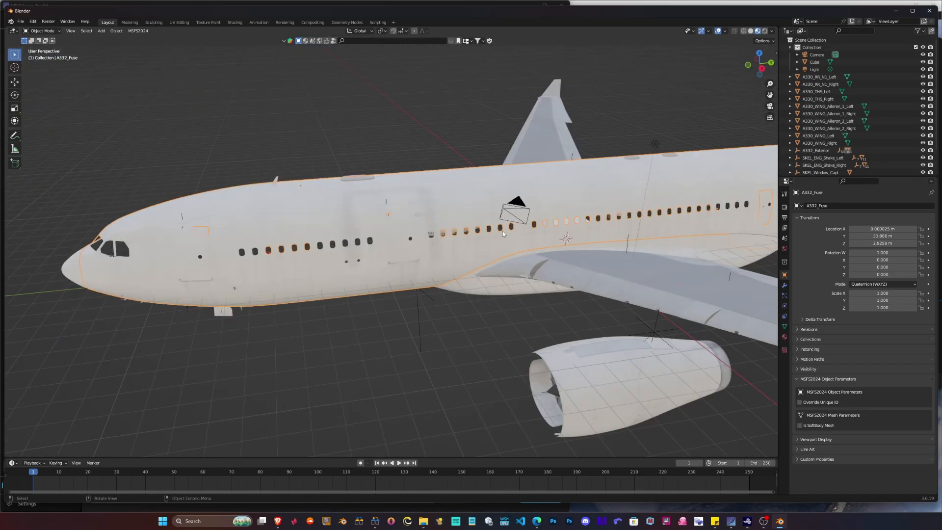
{"action": "scroll", "coordinate": [502, 231], "scroll_direction": "down", "scroll_amount": 3}
{"action": "mouse_move", "coordinate": [502, 231]}
{"action": "left_mouse_down"}
{"action": "mouse_move", "coordinate": [469, 264]}
{"action": "mouse_move", "coordinate": [501, 211]}
{"action": "mouse_move", "coordinate": [542, 216]}
{"action": "mouse_move", "coordinate": [515, 236]}
{"action": "mouse_move", "coordinate": [502, 227]}
{"action": "left_mouse_up"}
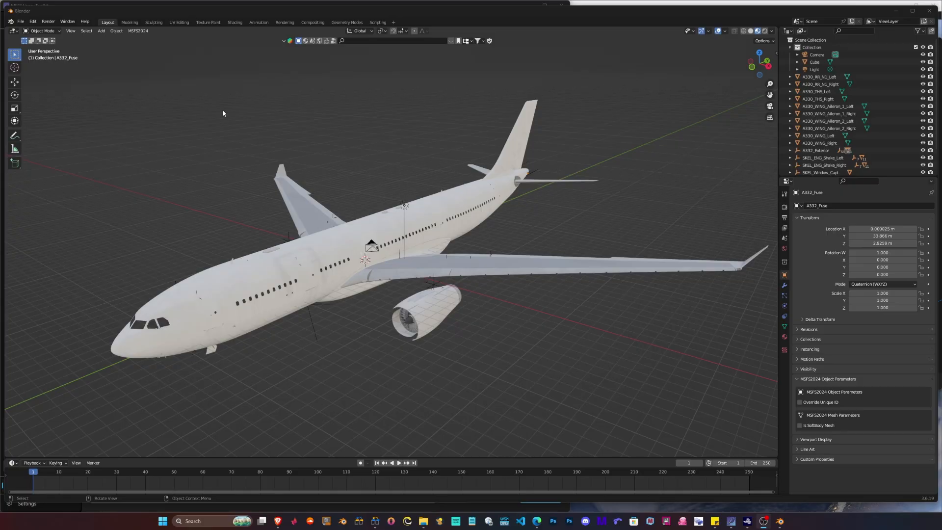
{"action": "left_click_drag", "start_coordinate": [222, 110], "coordinate": [246, 121]}
{"action": "left_click_drag", "start_coordinate": [346, 140], "coordinate": [367, 141]}
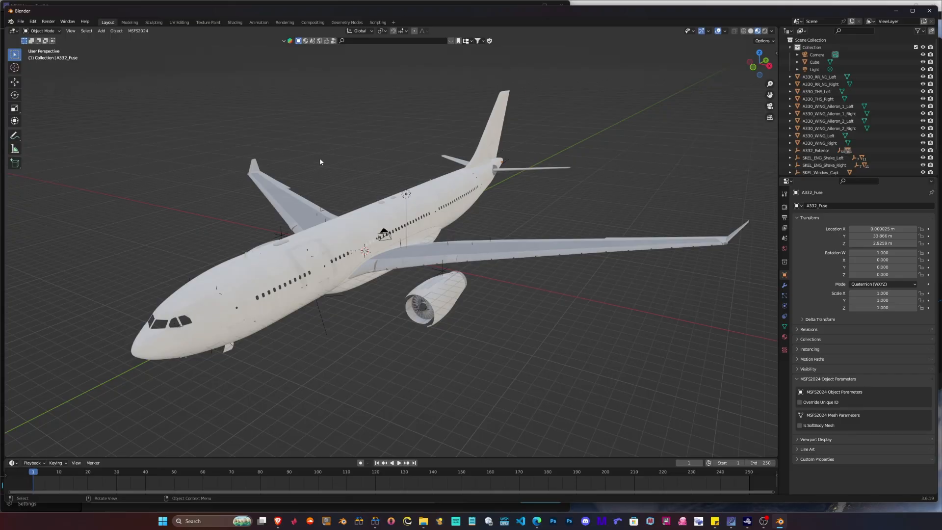
{"action": "mouse_move", "coordinate": [319, 160]}
{"action": "left_mouse_down"}
{"action": "mouse_move", "coordinate": [345, 158]}
{"action": "mouse_move", "coordinate": [322, 161]}
{"action": "left_mouse_up"}
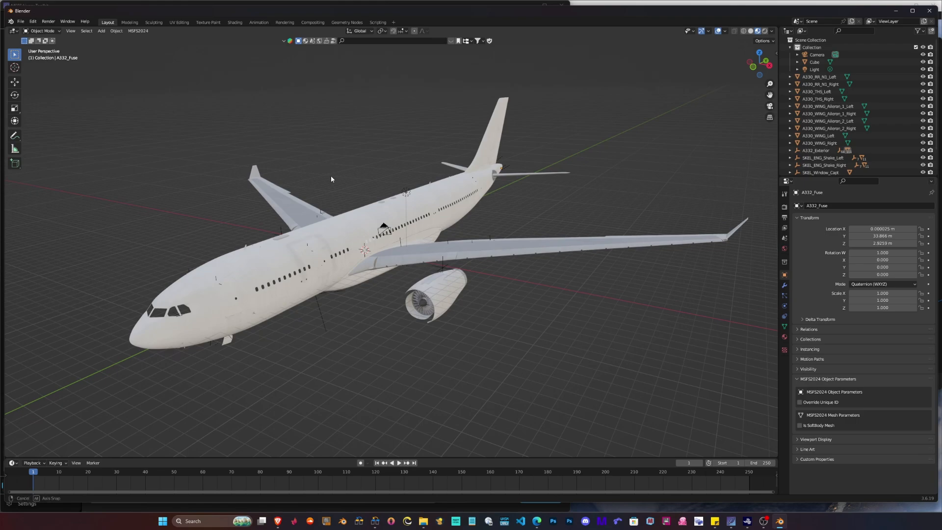
{"action": "left_click_drag", "start_coordinate": [331, 179], "coordinate": [330, 180]}
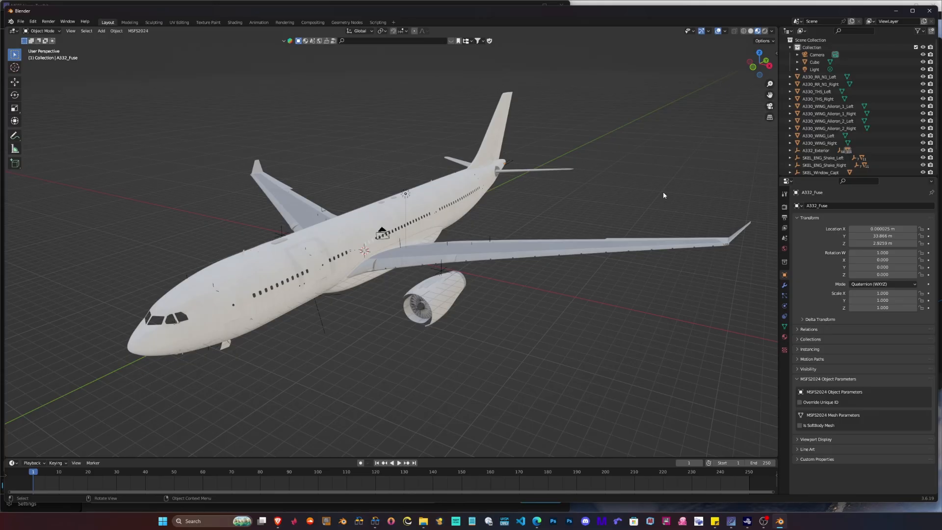
{"action": "key", "text": "shift"}
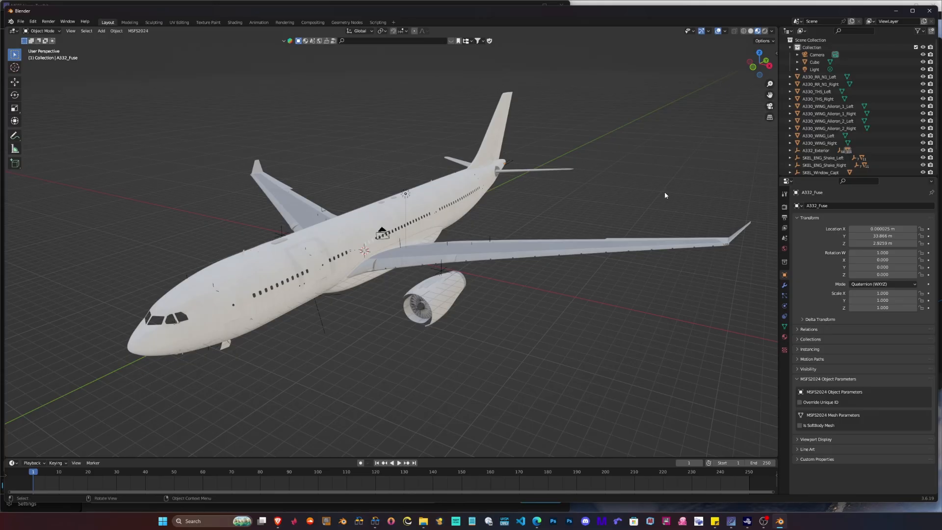